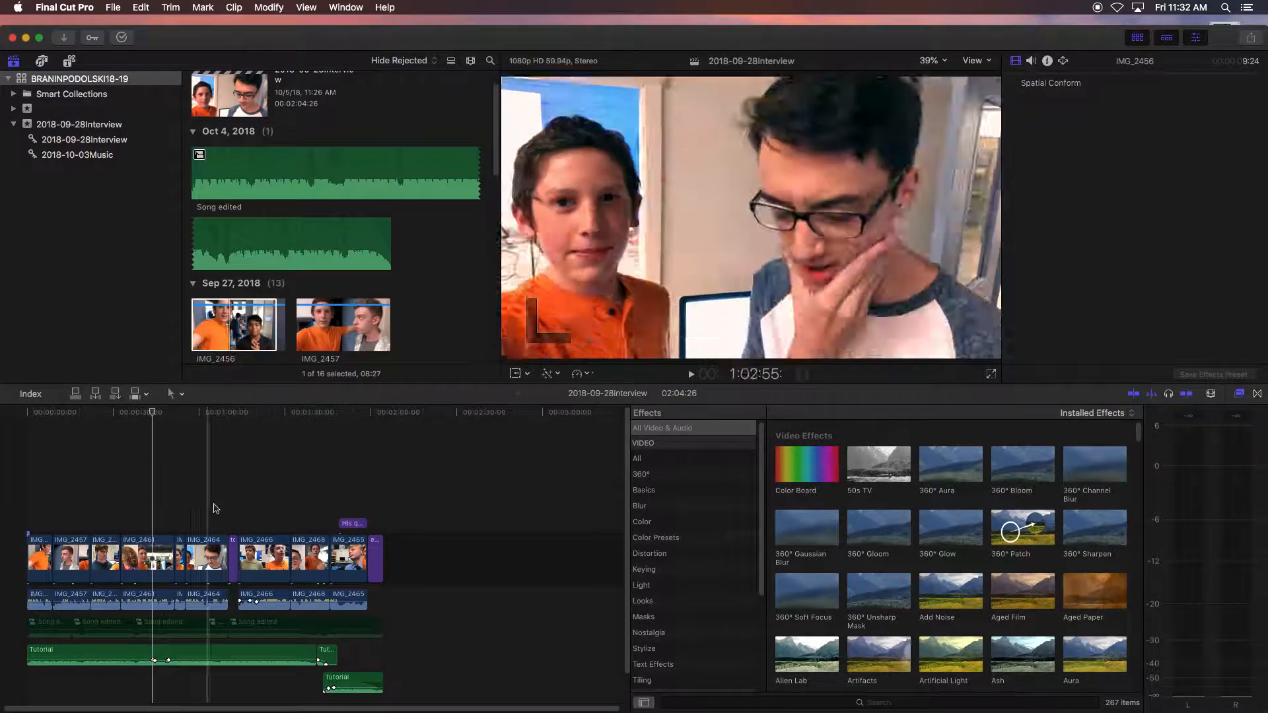
- Start sharing the 2018-09-28Interview project as a Master File
click(207, 484)
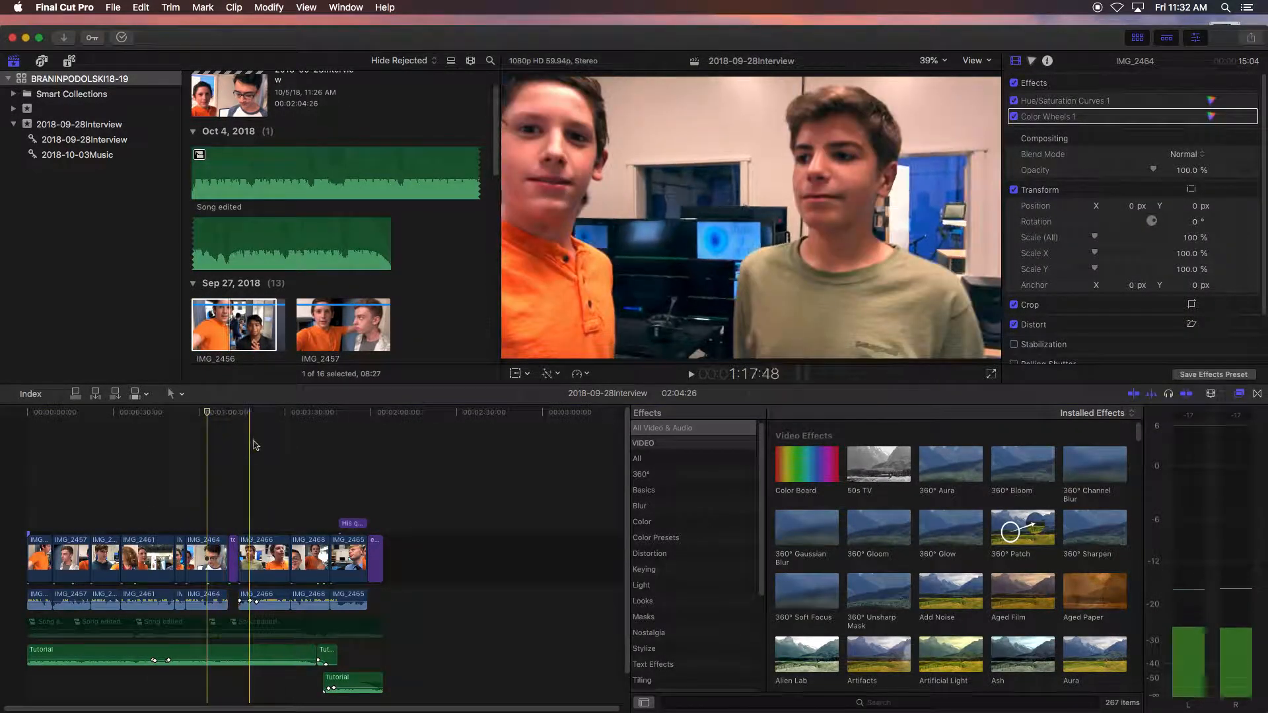
click(113, 8)
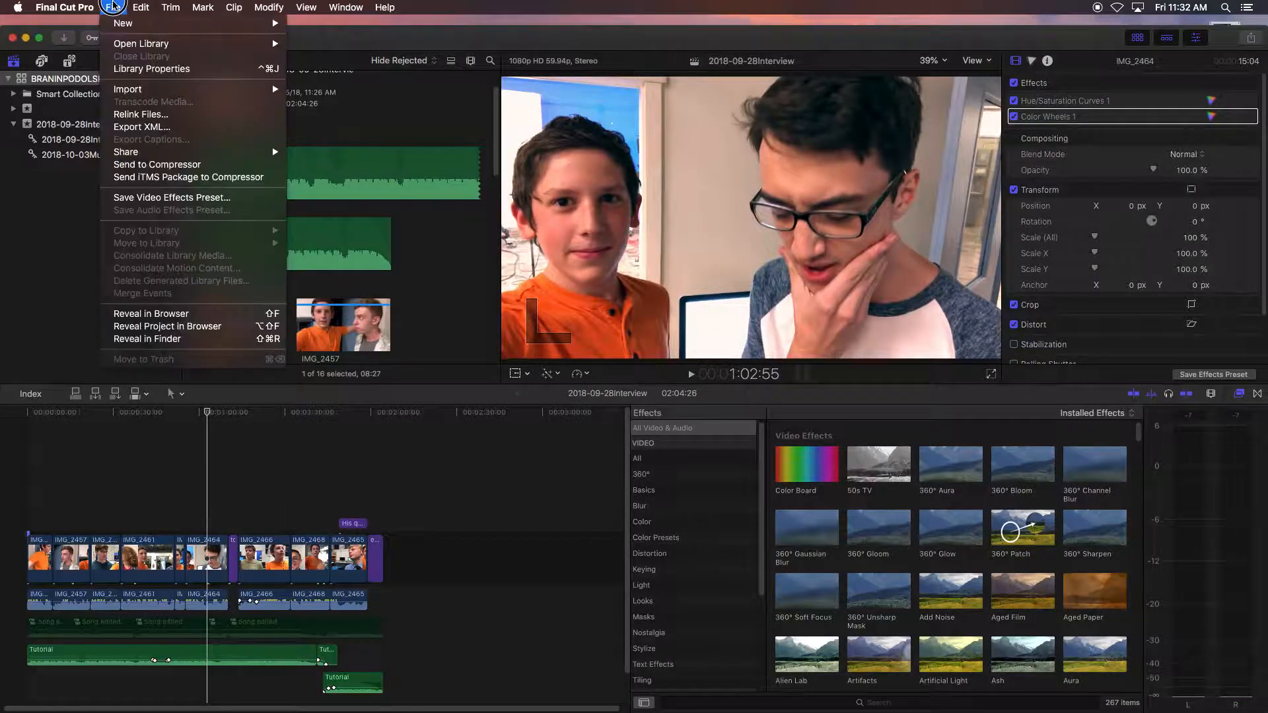
mouse_move(159, 153)
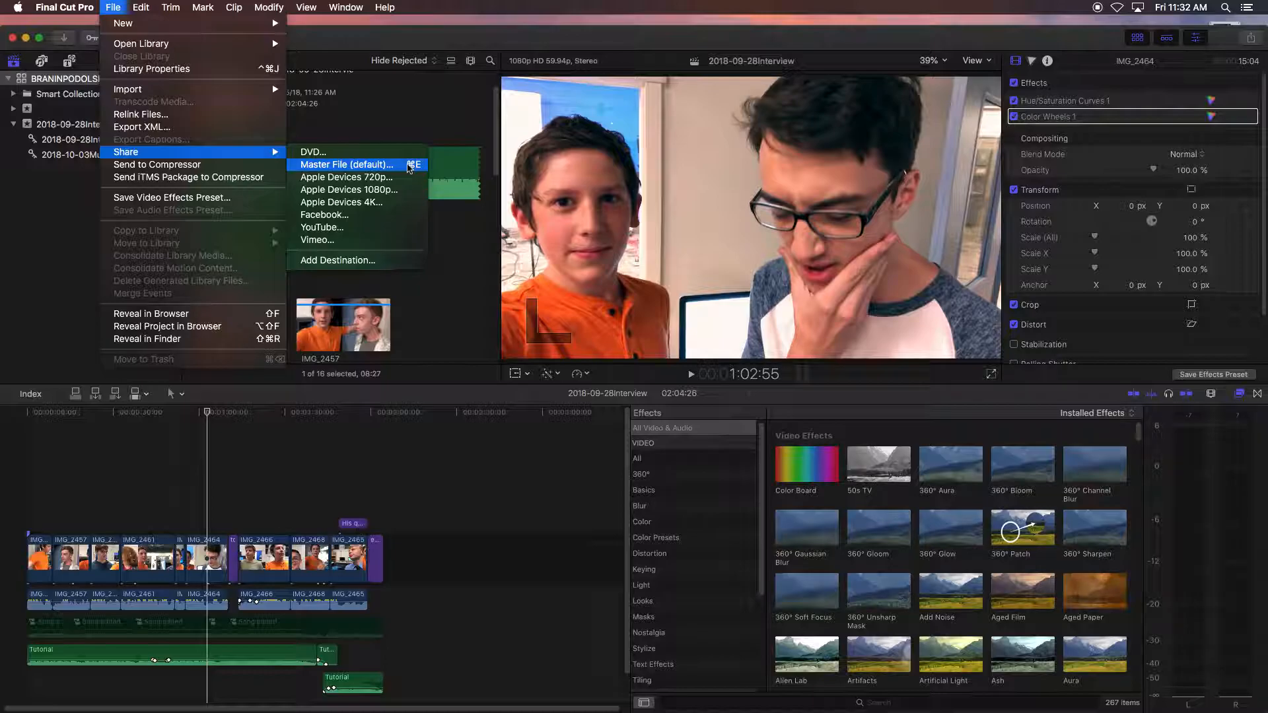
click(409, 167)
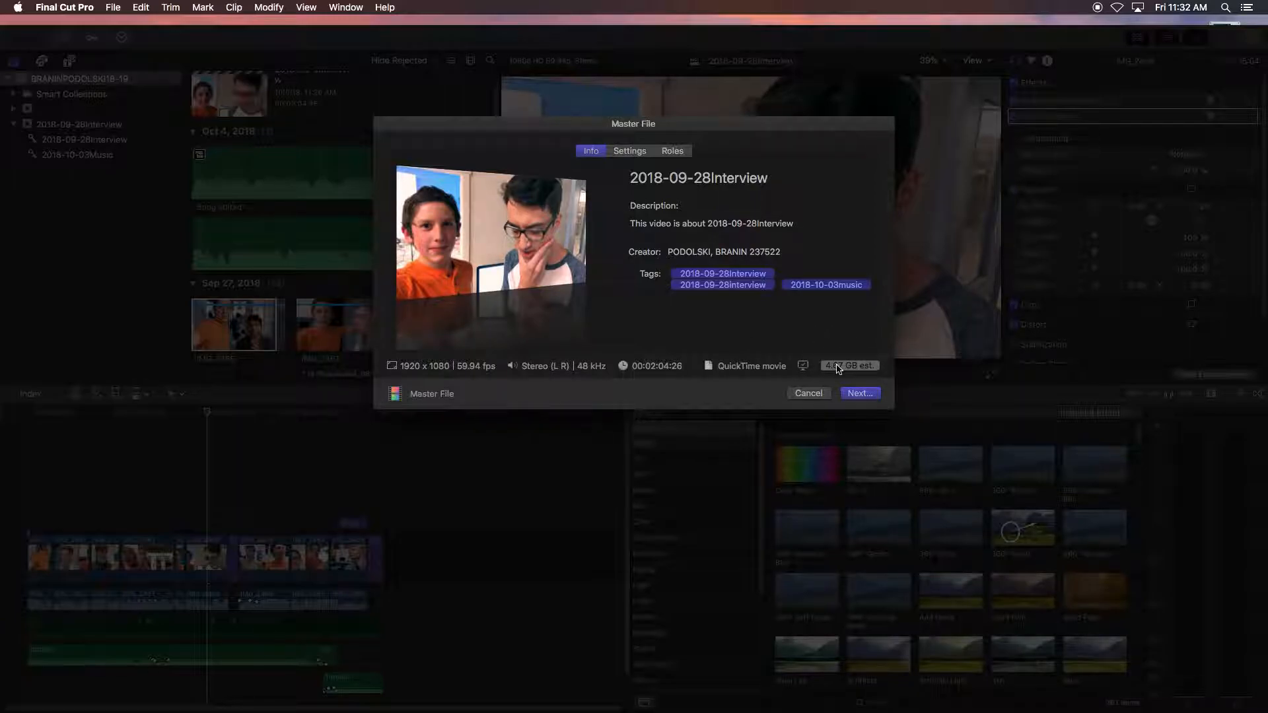
- Set the master file's video codec to H.264 in the export settings
click(631, 152)
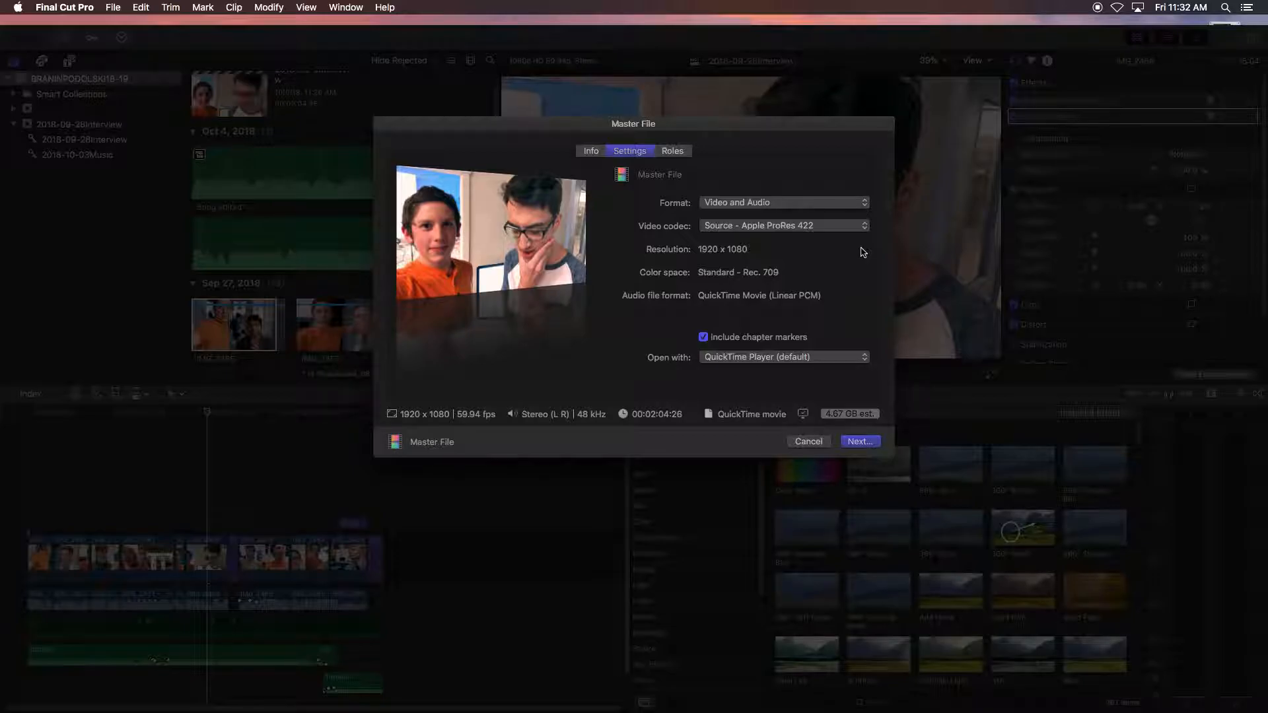
click(808, 226)
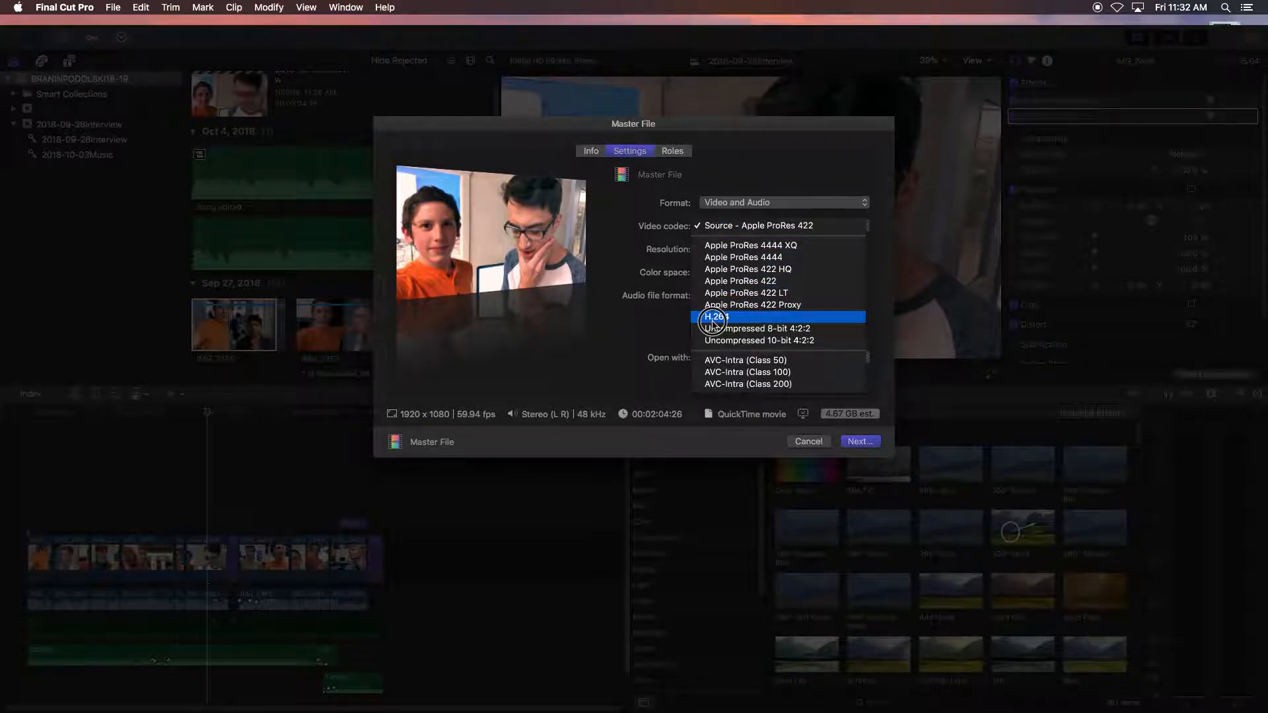
click(713, 319)
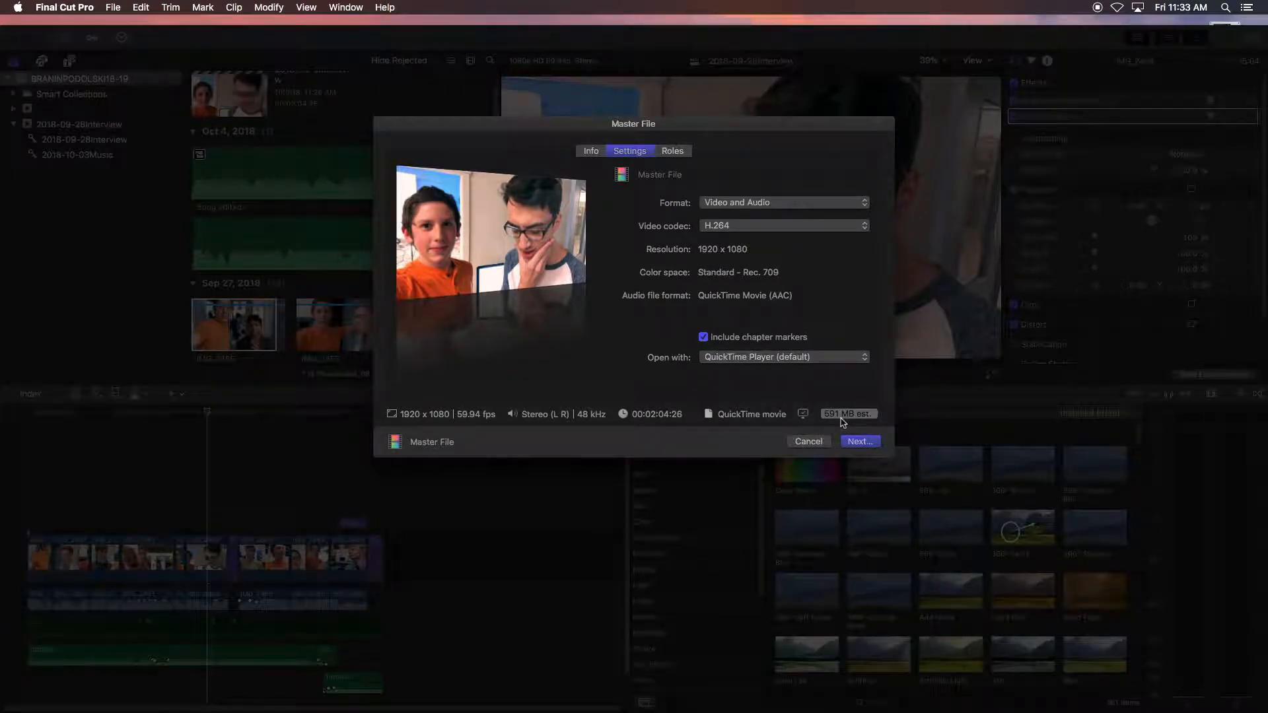
- Set the export to do nothing when it finishes instead of opening in QuickTime Player
mouse_move(847, 422)
click(733, 357)
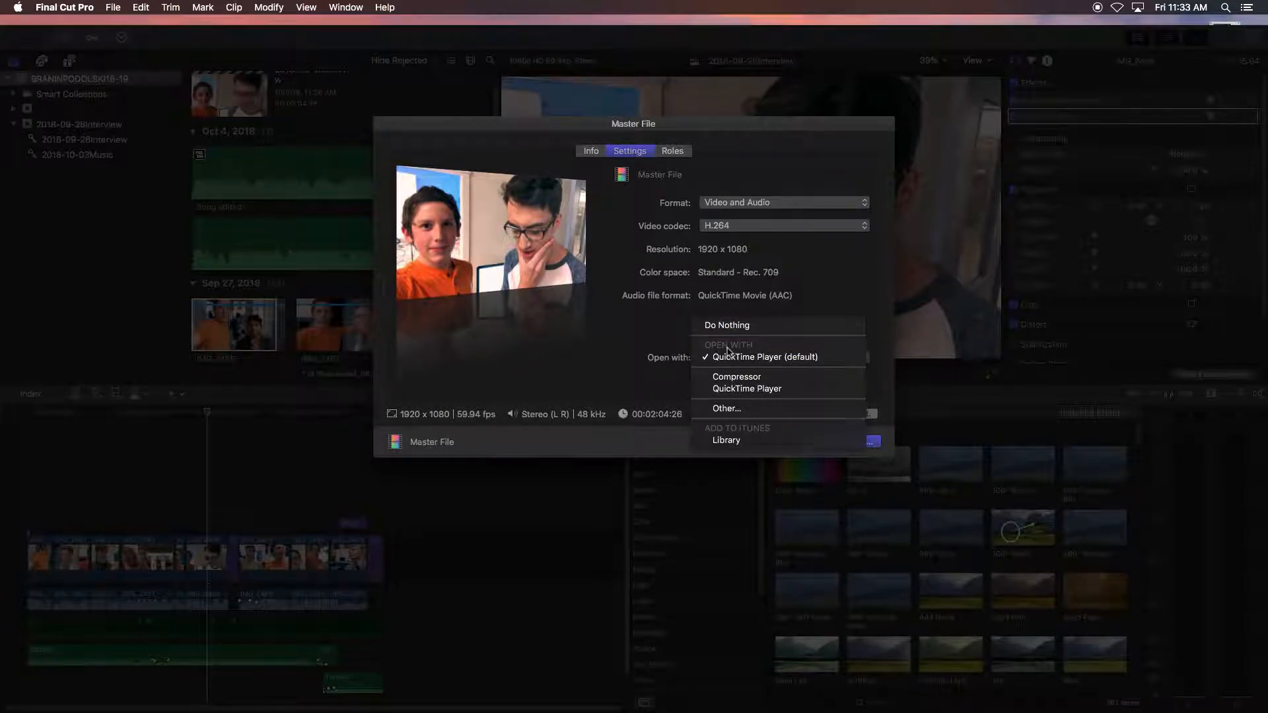
click(744, 325)
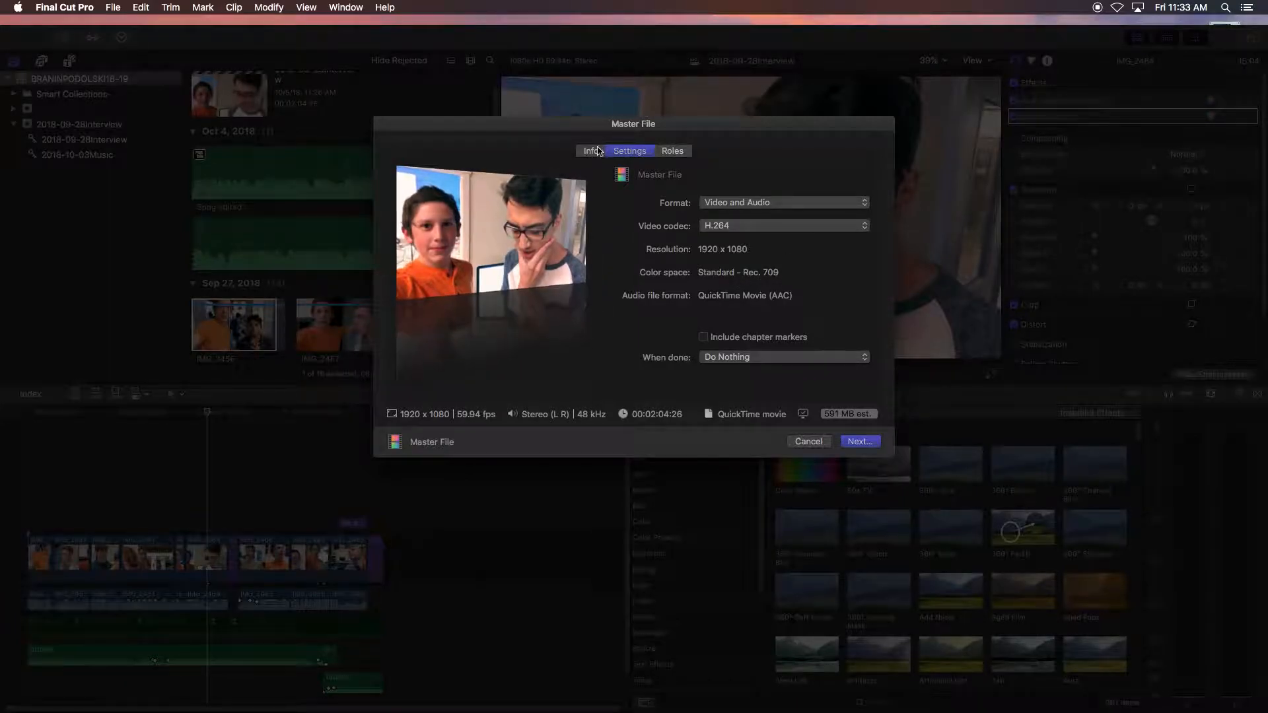
- Check the Roles and Info tabs of the export, then continue to the save dialog
click(677, 152)
click(597, 150)
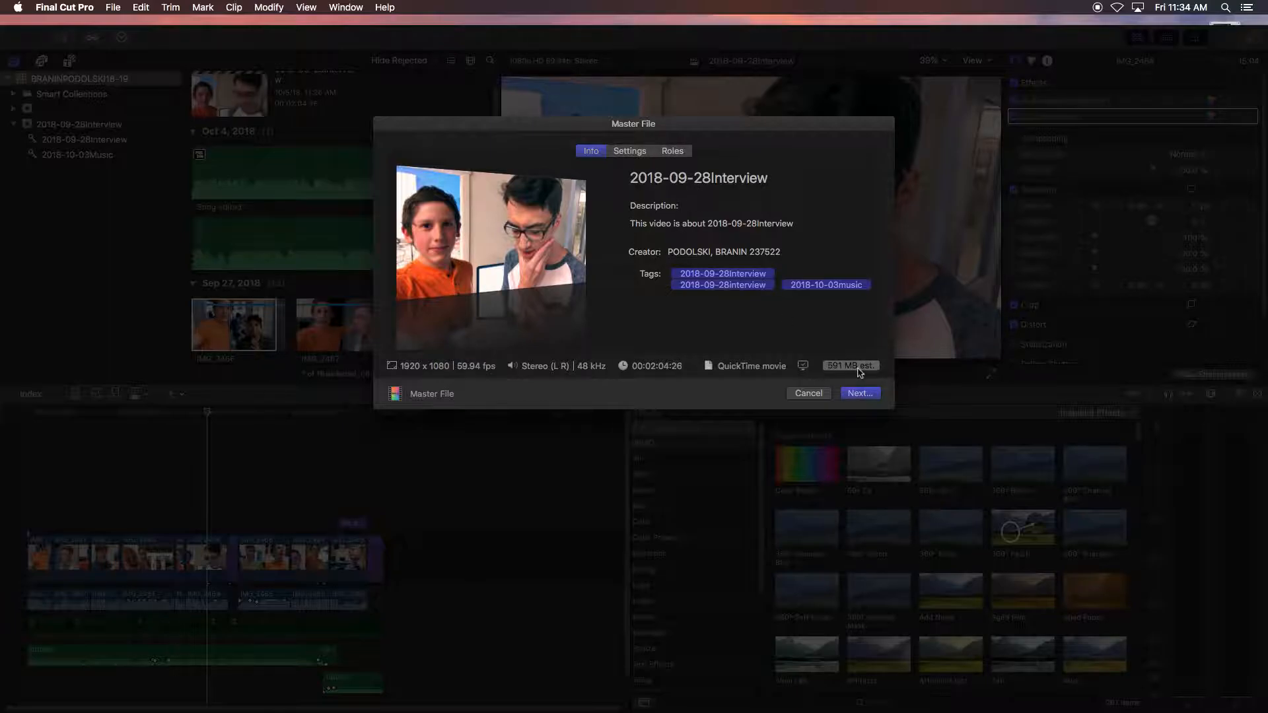
click(860, 393)
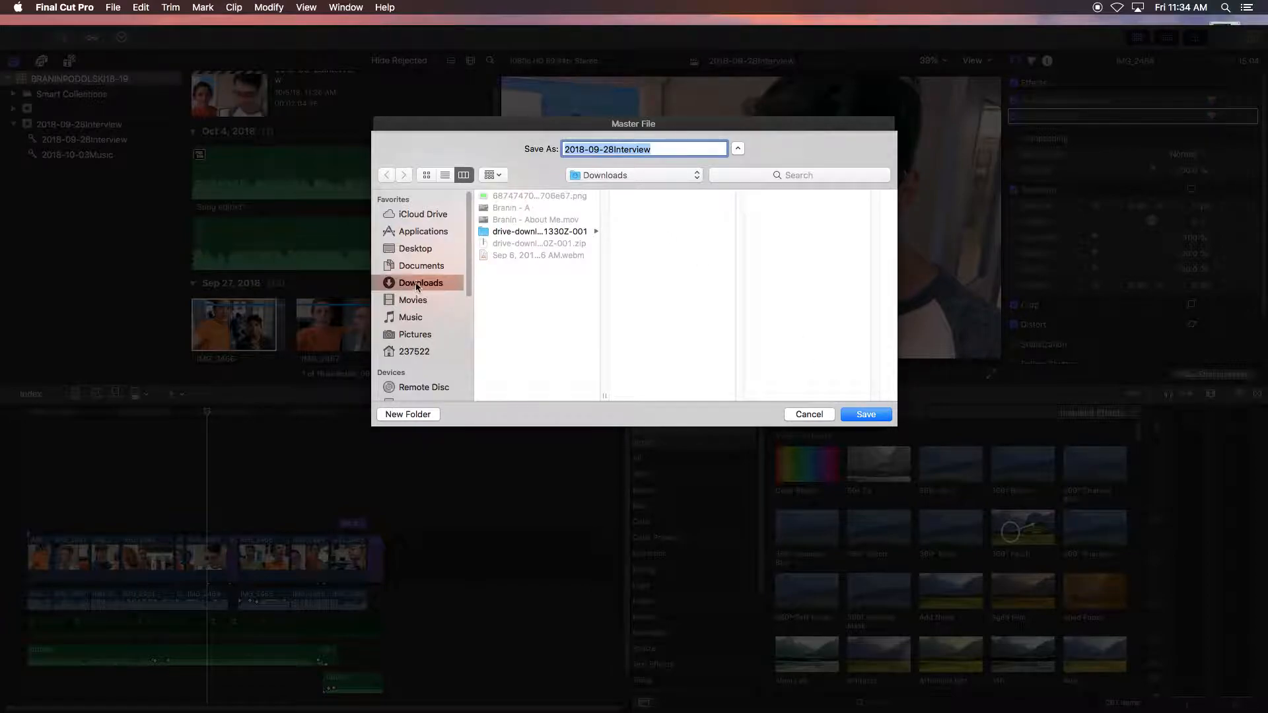
- Choose the 2018-09-28Interview folder inside BRANINPODOLSKI18-19 on the LaCie 8 drive as the save location
drag(469, 288, 471, 326)
click(404, 326)
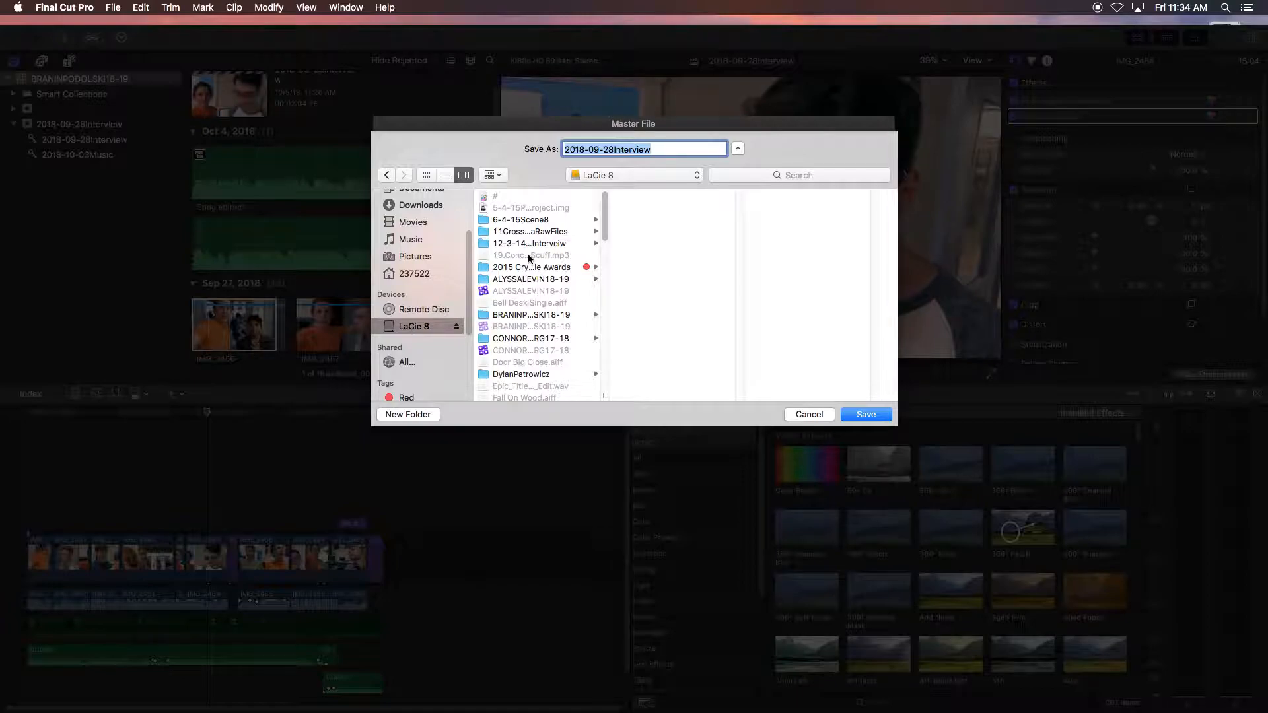
click(556, 316)
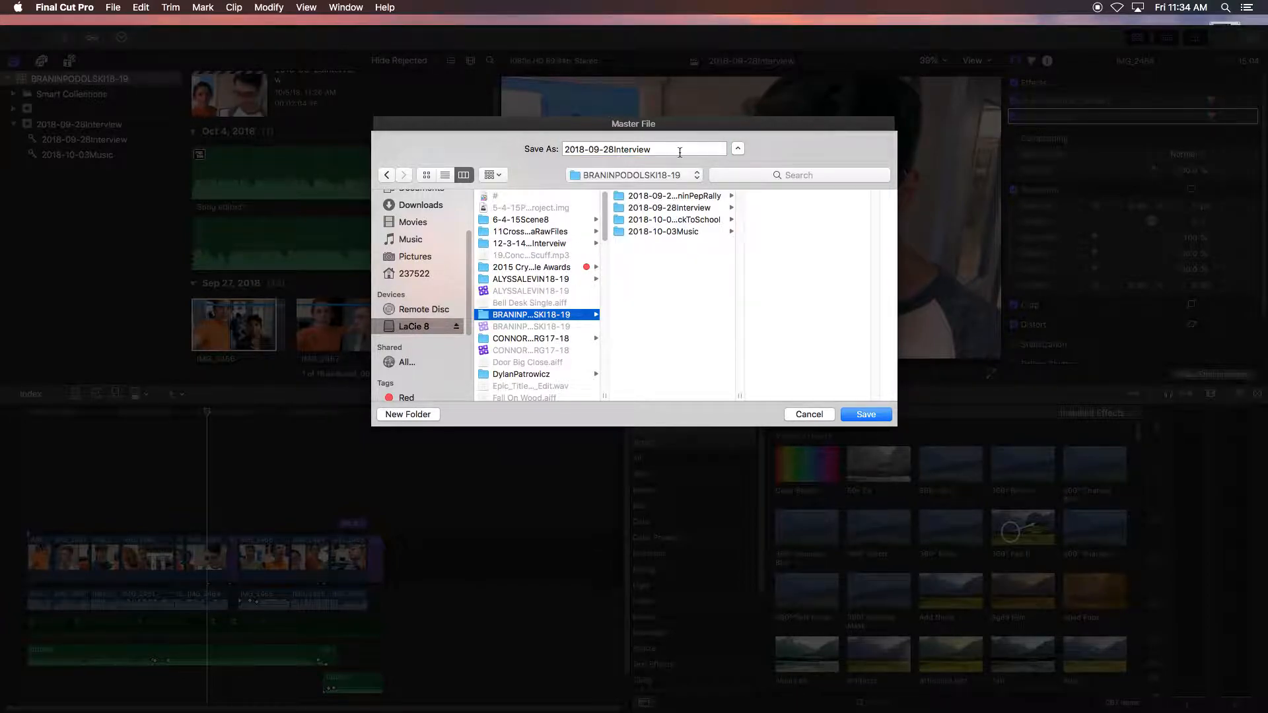
drag(741, 400, 781, 398)
click(705, 210)
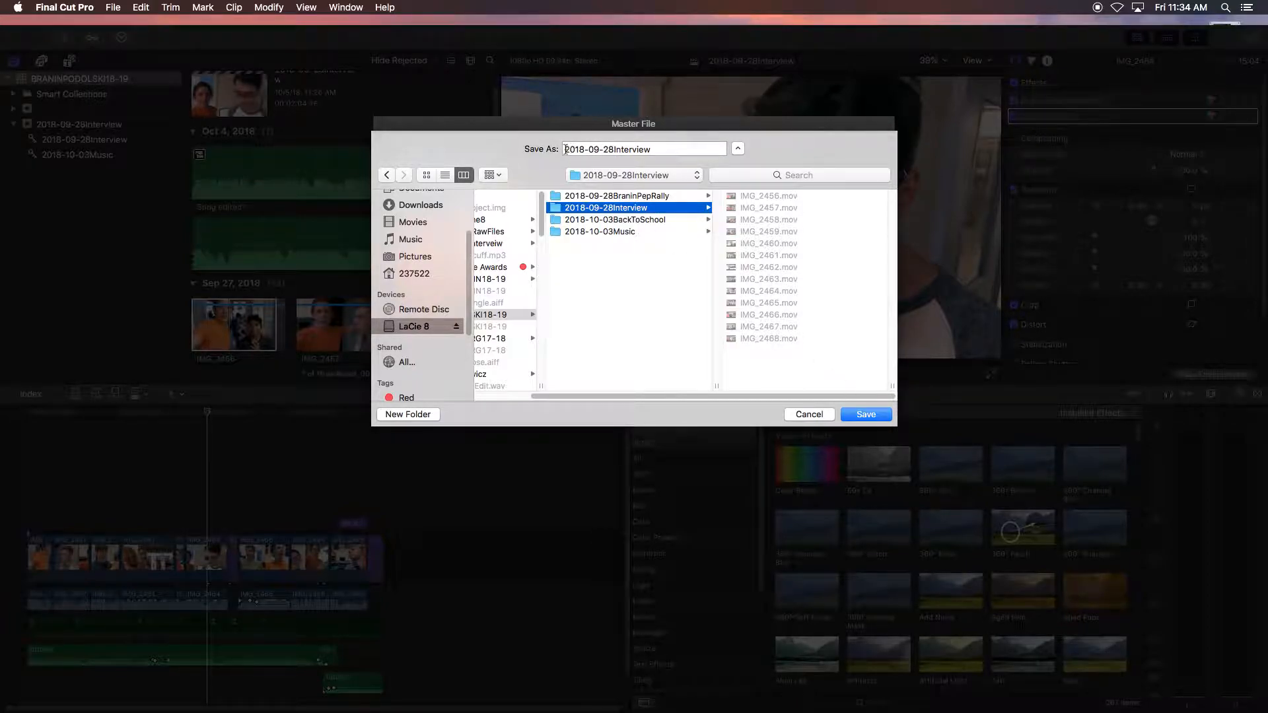
- Name the export 2018-10-05InterviewFinalExport and save it
click(599, 149)
key(BackSpace)
key(BackSpace)
text(10)
key(BackSpace)
key(BackSpace)
text(05)
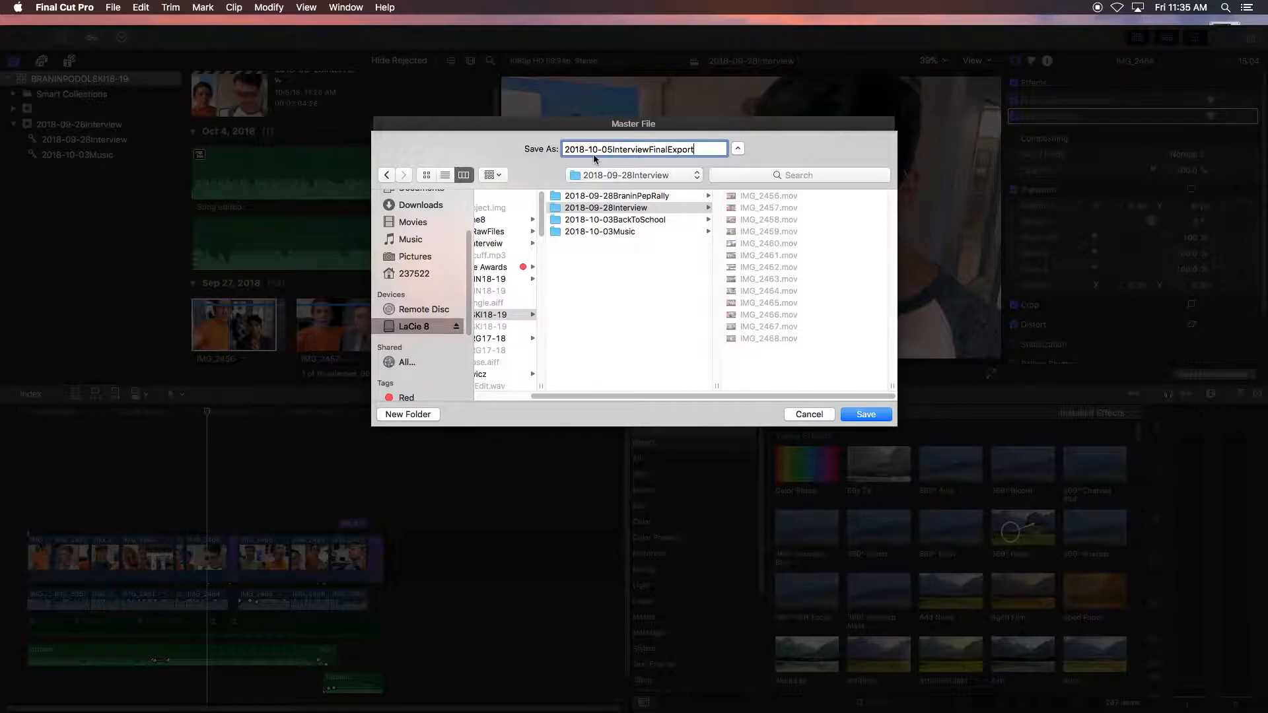
click(865, 415)
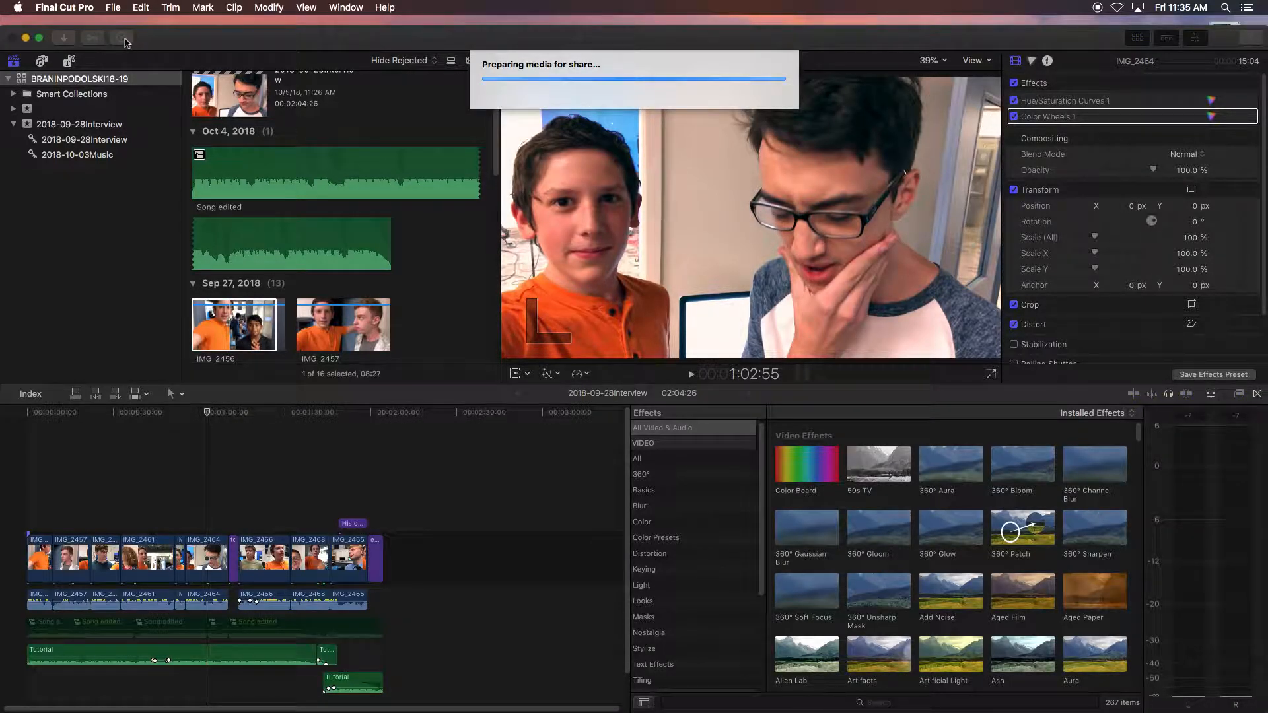
- Open Background Tasks and expand Sharing to monitor the export's progress
click(127, 43)
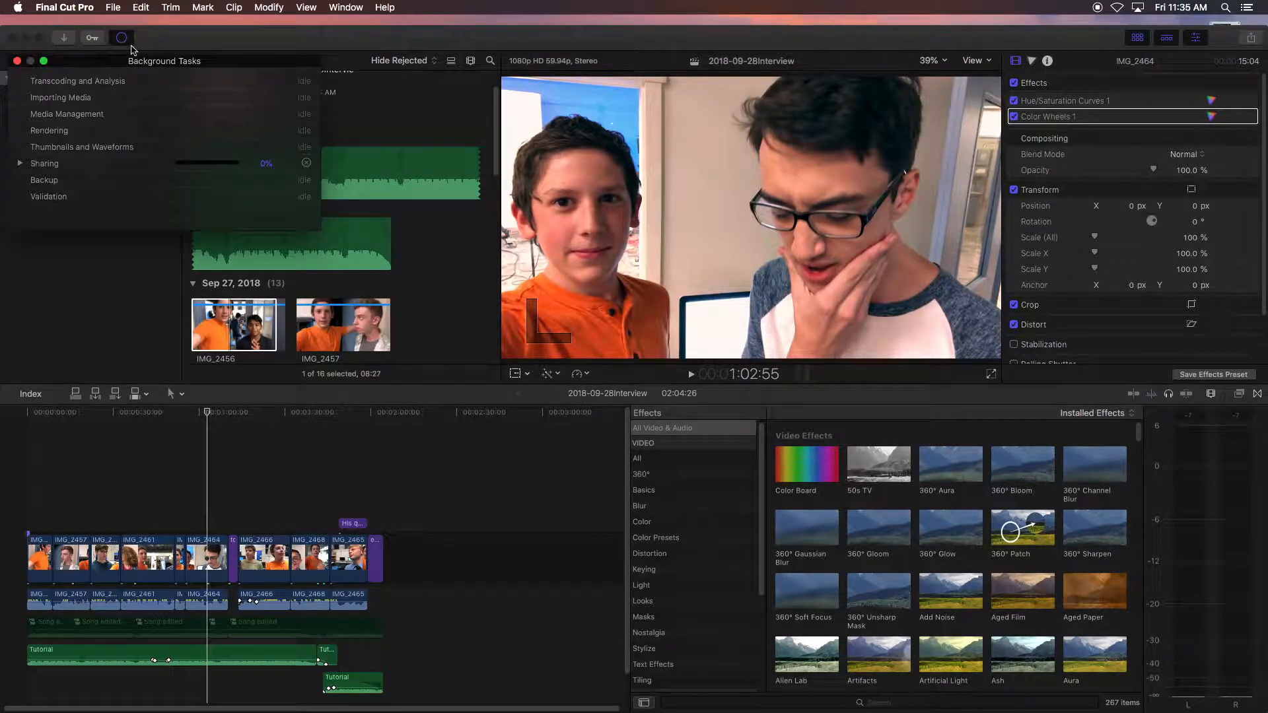
click(20, 163)
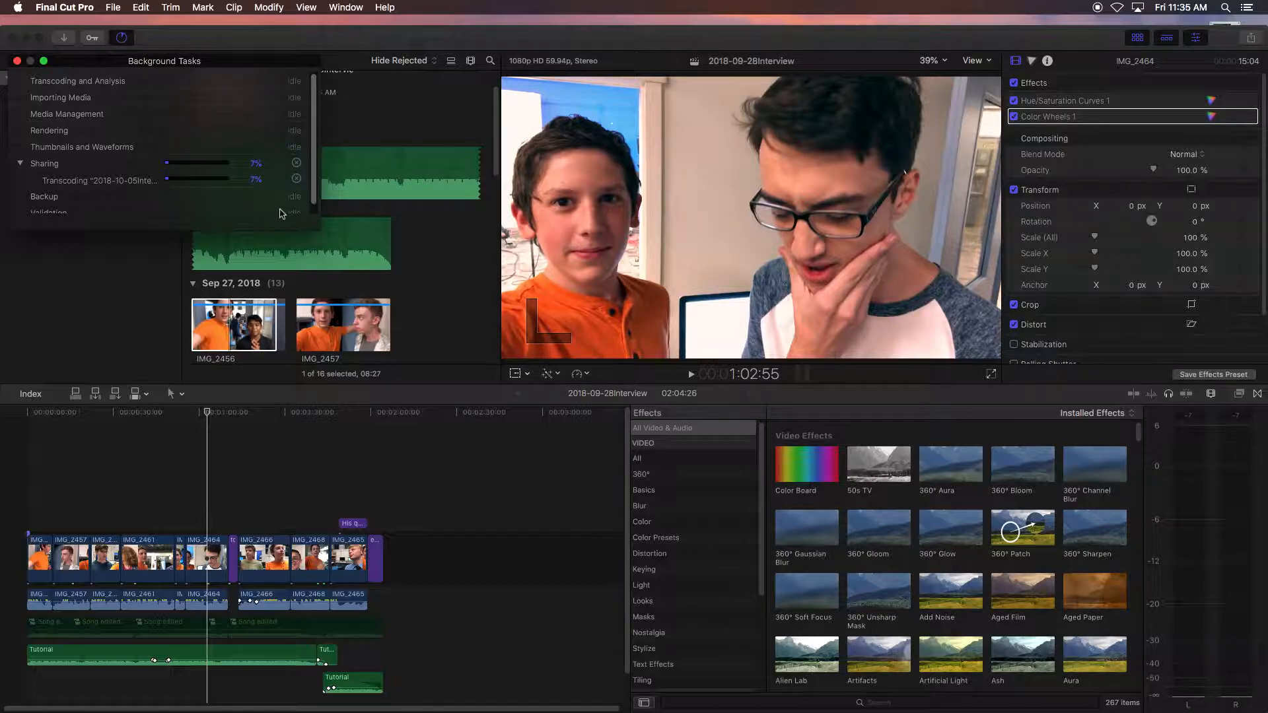
click(319, 452)
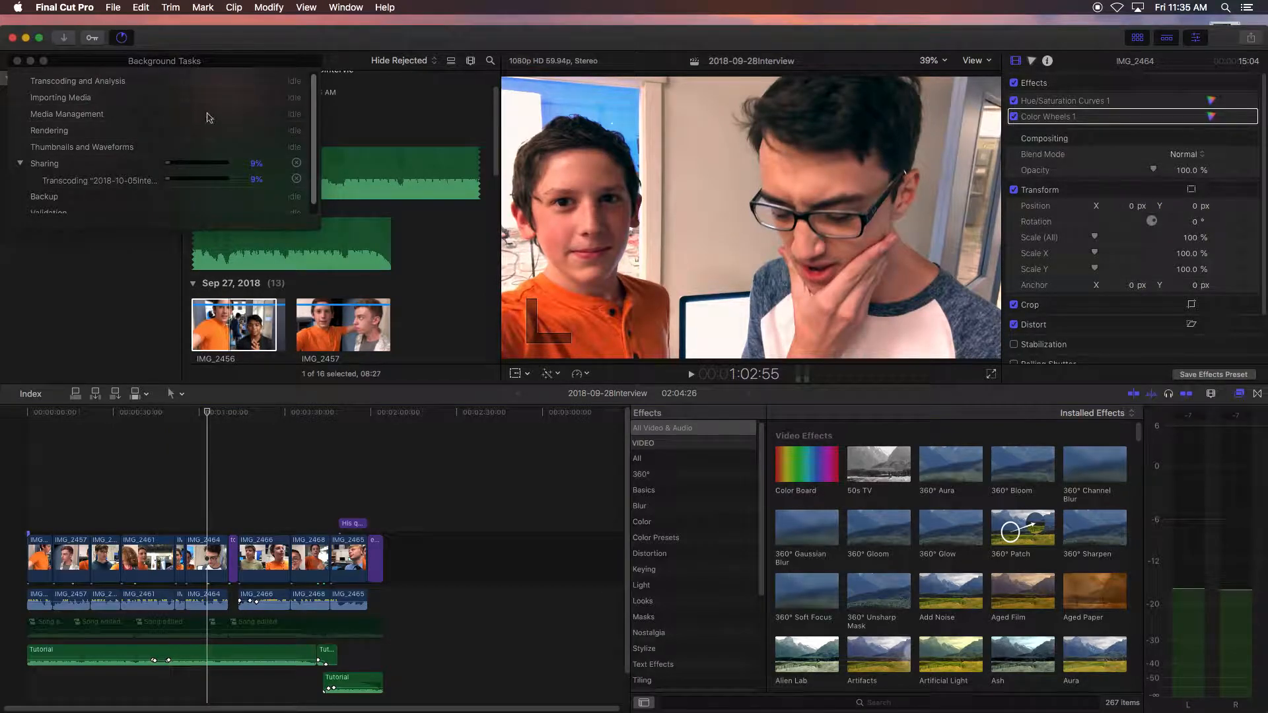
click(224, 80)
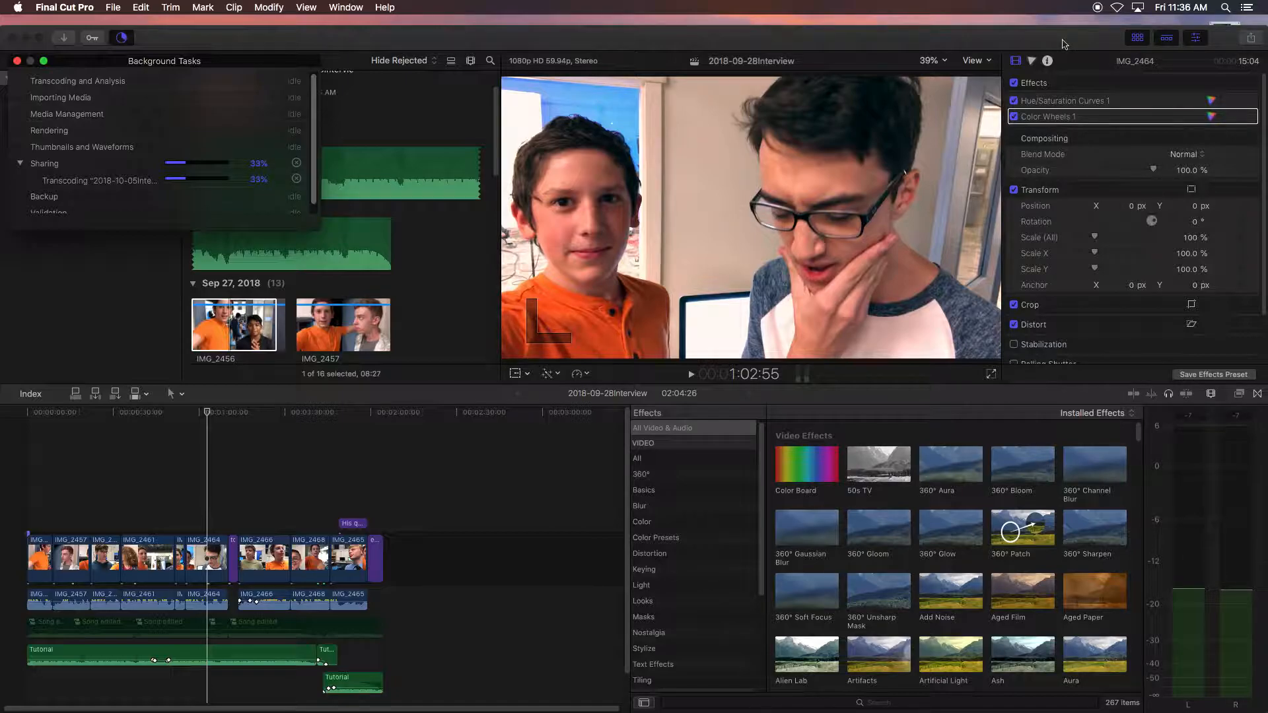
- Open Finder, browse to the 2018-09-28Interview folder on LaCie 8 and select the exported movie
mouse_move(390, 698)
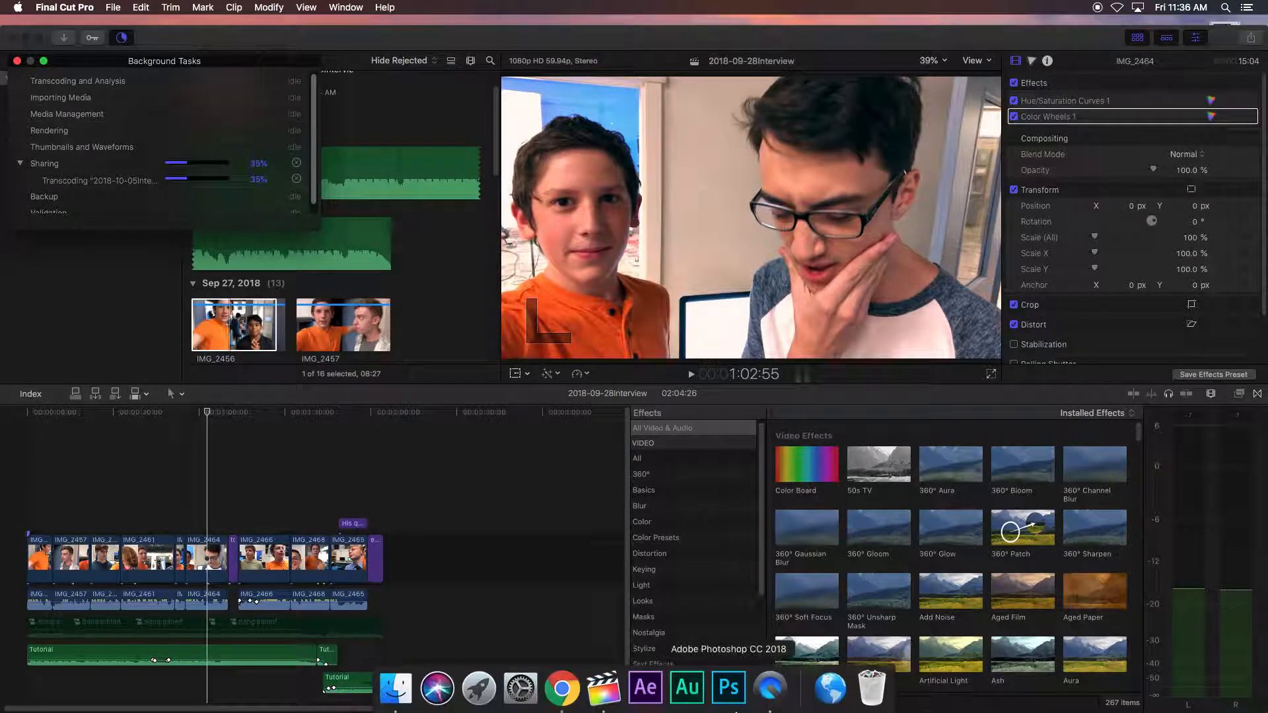
click(395, 687)
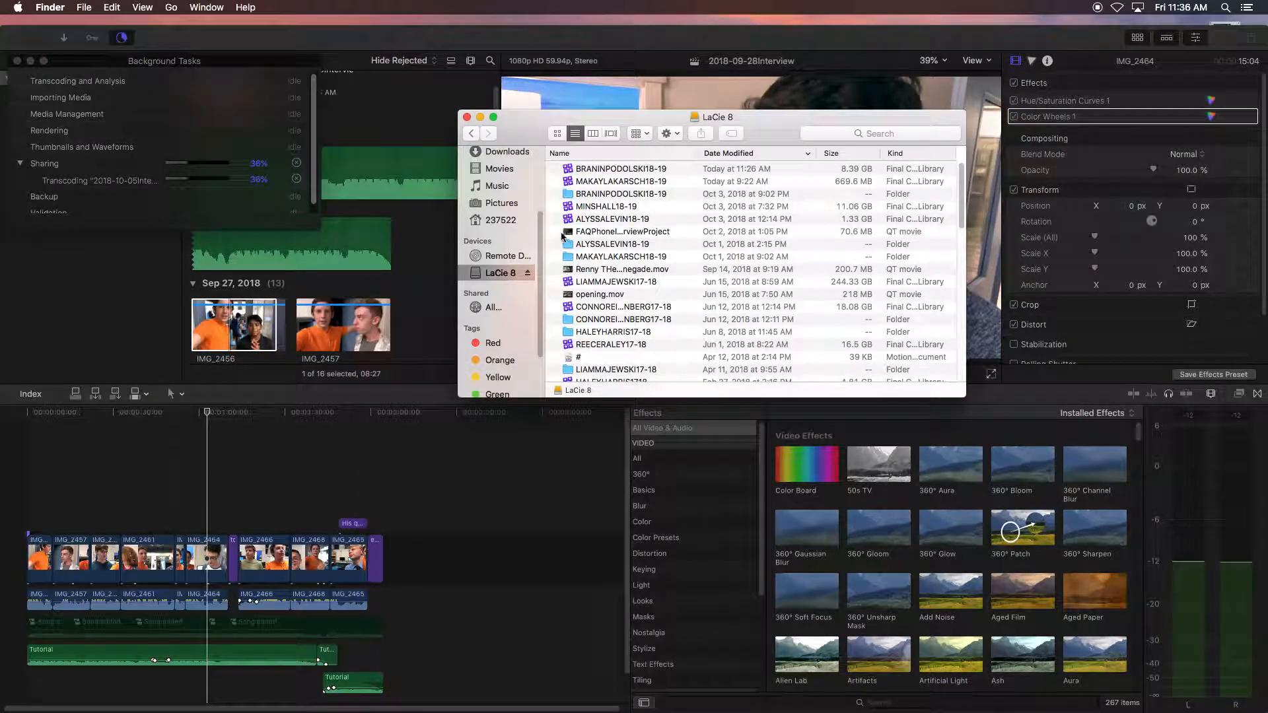
double_click(621, 198)
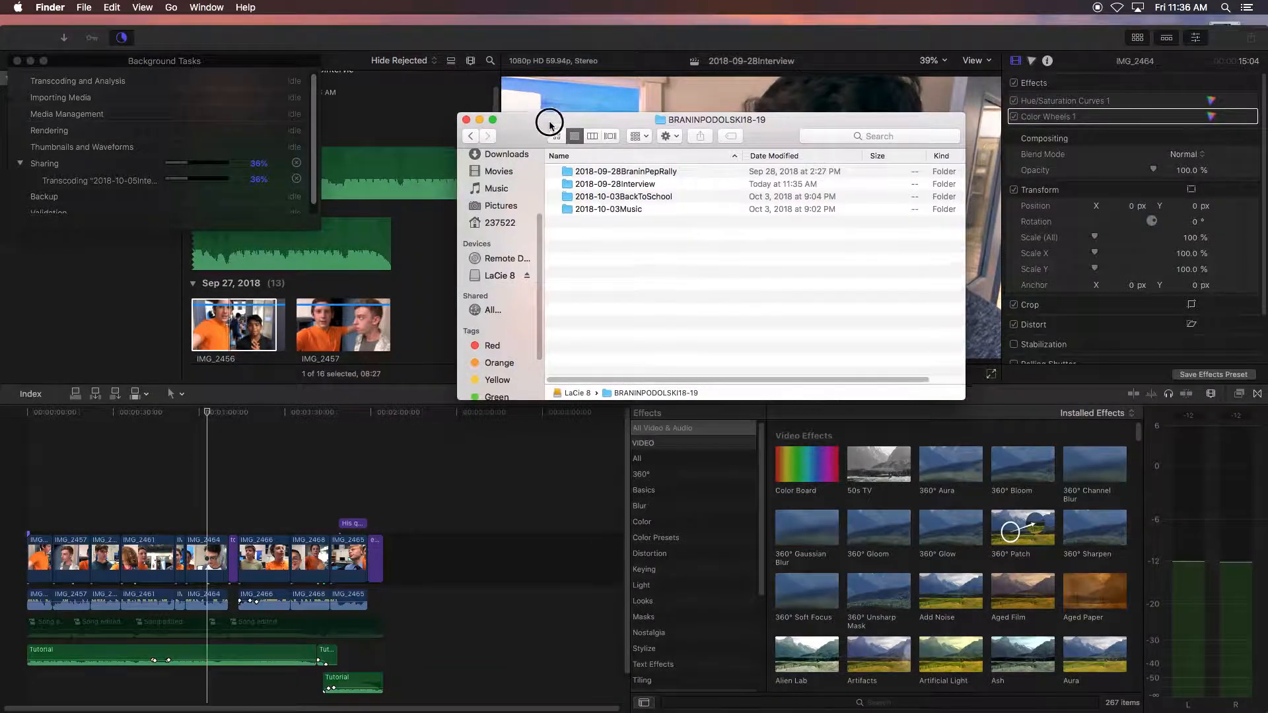
drag(555, 124, 514, 222)
double_click(546, 279)
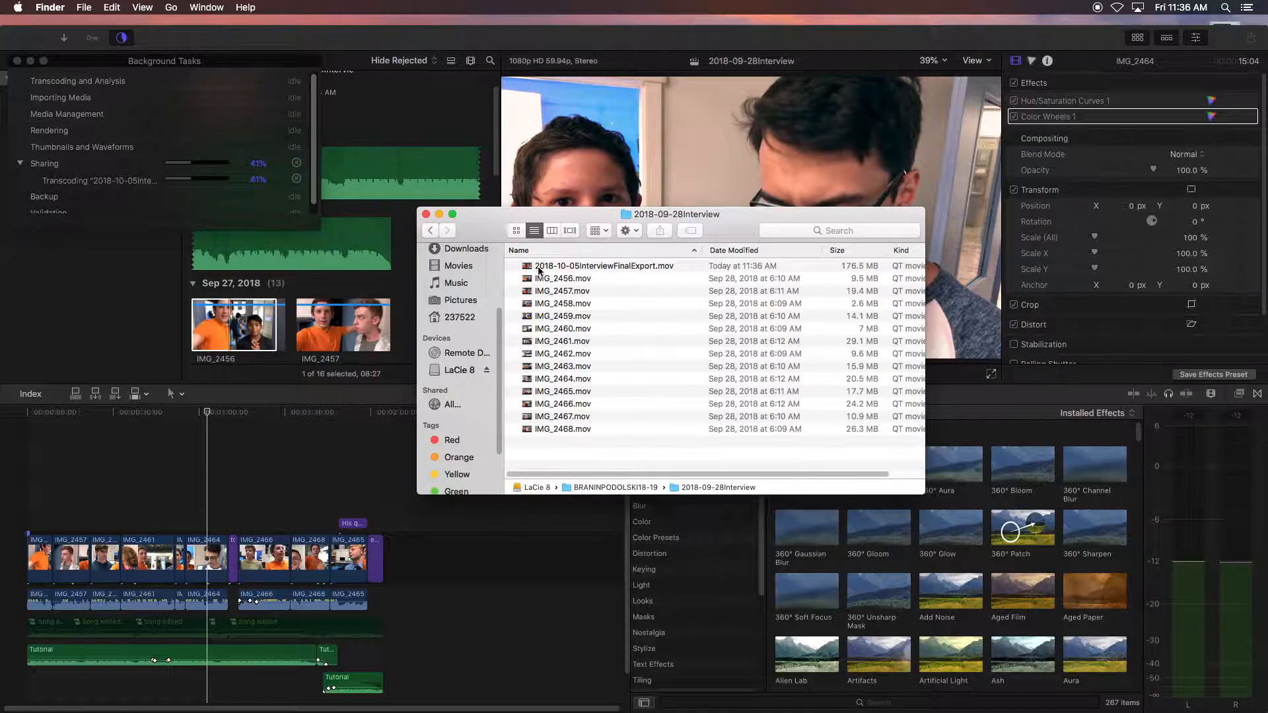
click(563, 267)
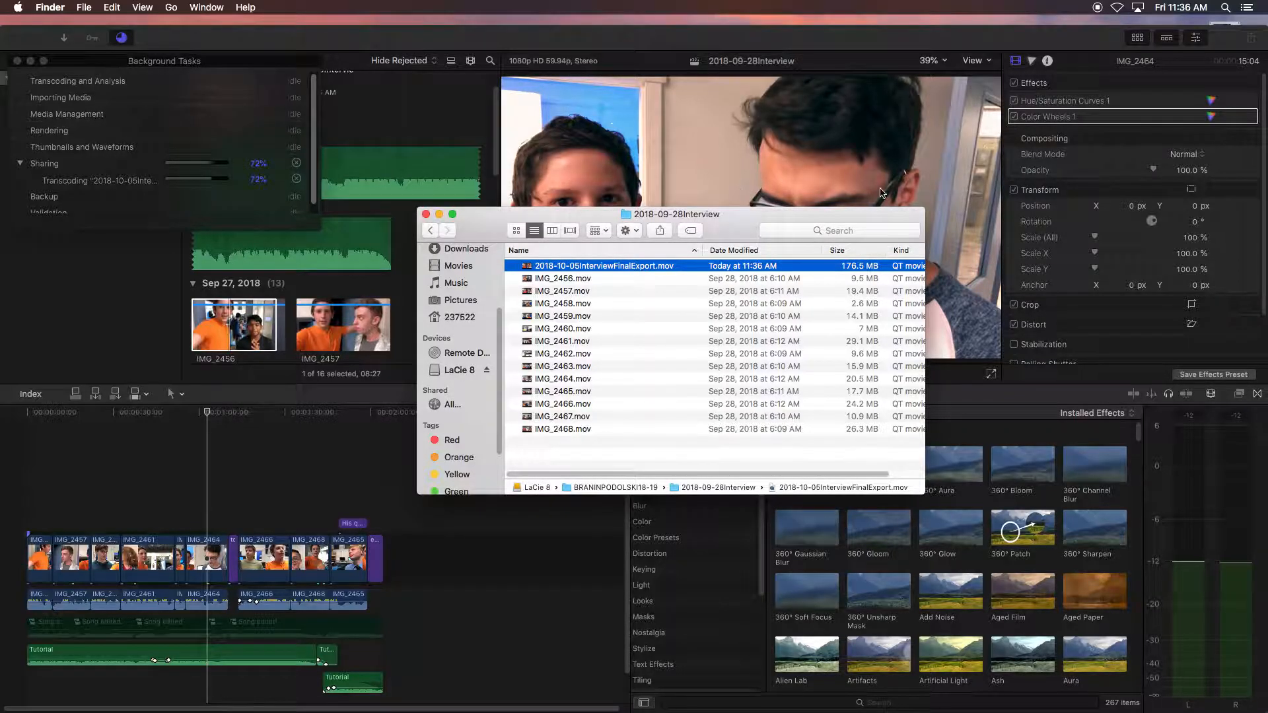
- Dismiss the share notification
drag(782, 212, 814, 301)
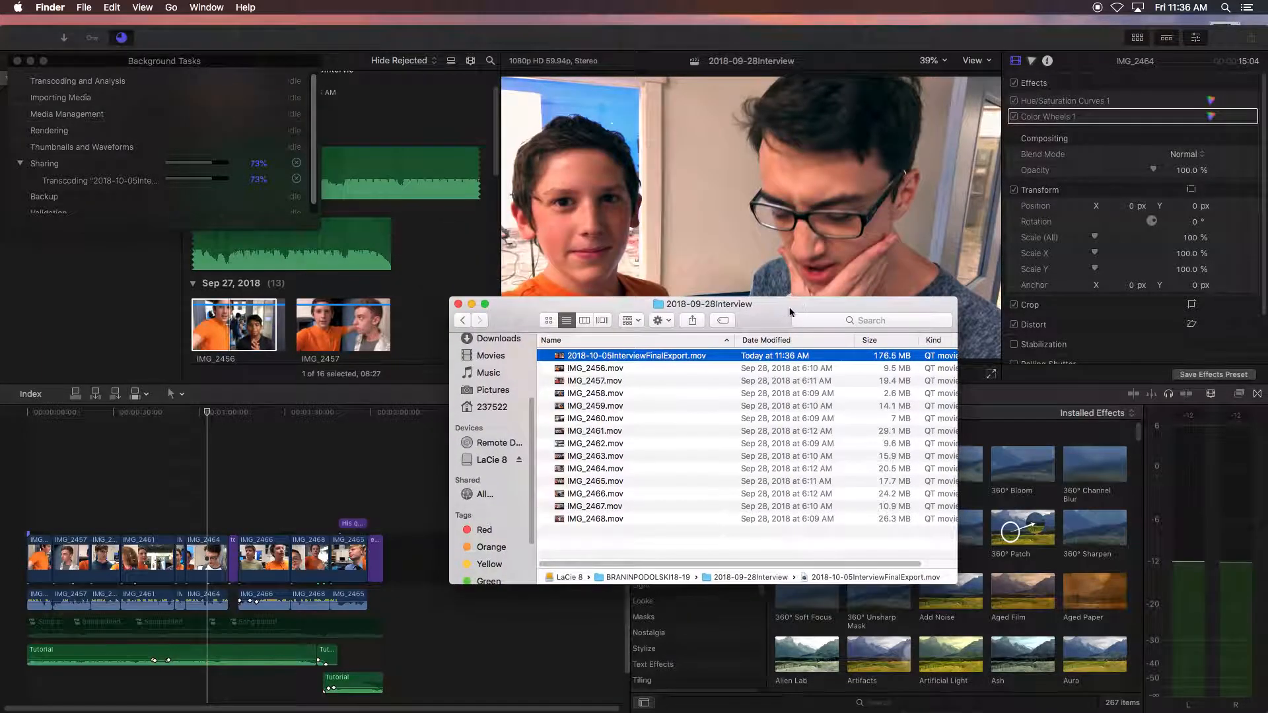
mouse_move(651, 711)
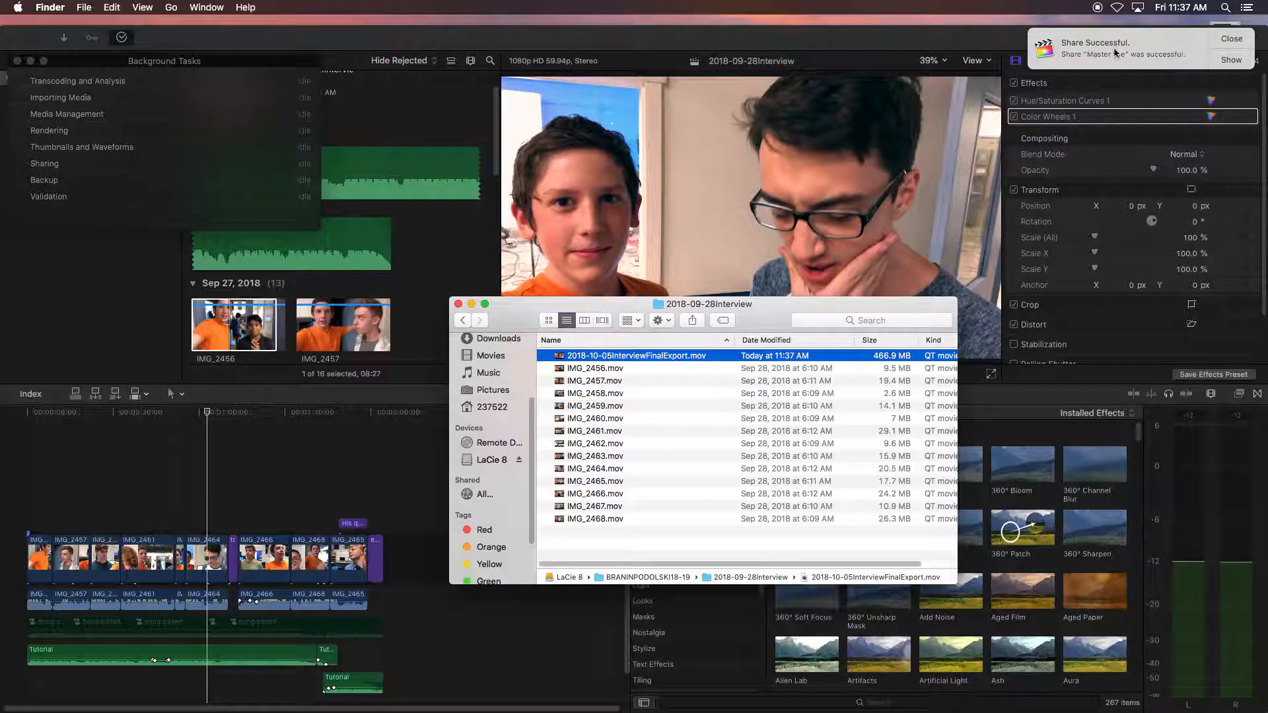
click(1229, 41)
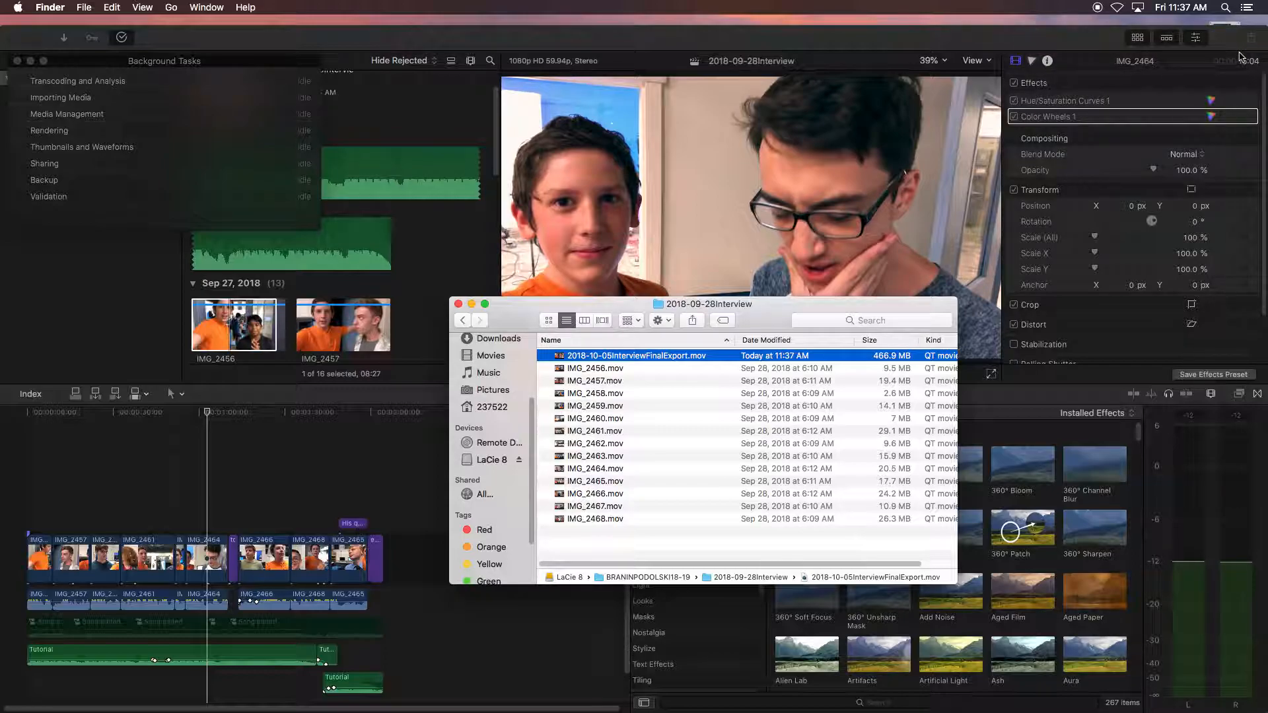
- Preview the exported 2018-10-05InterviewFinalExport.mov file with Quick Look and scrub through it
click(640, 354)
double_click(563, 358)
key(space)
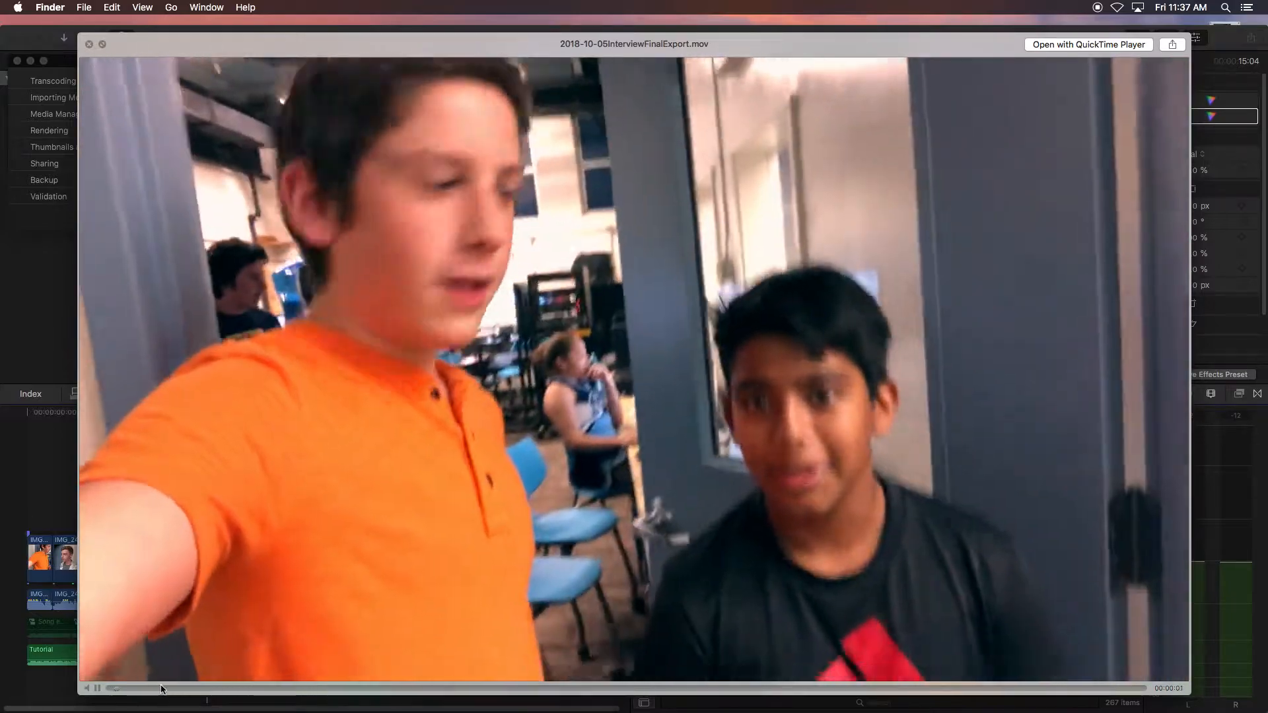
drag(161, 688, 327, 666)
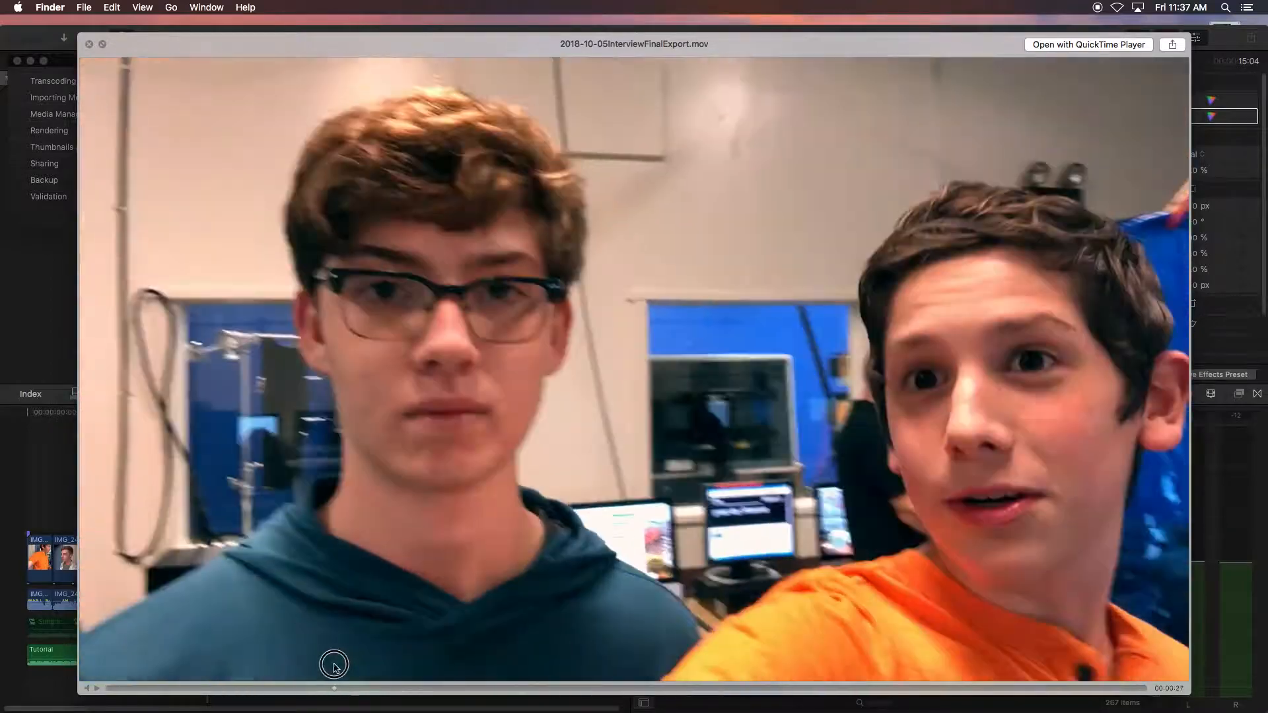
key(space)
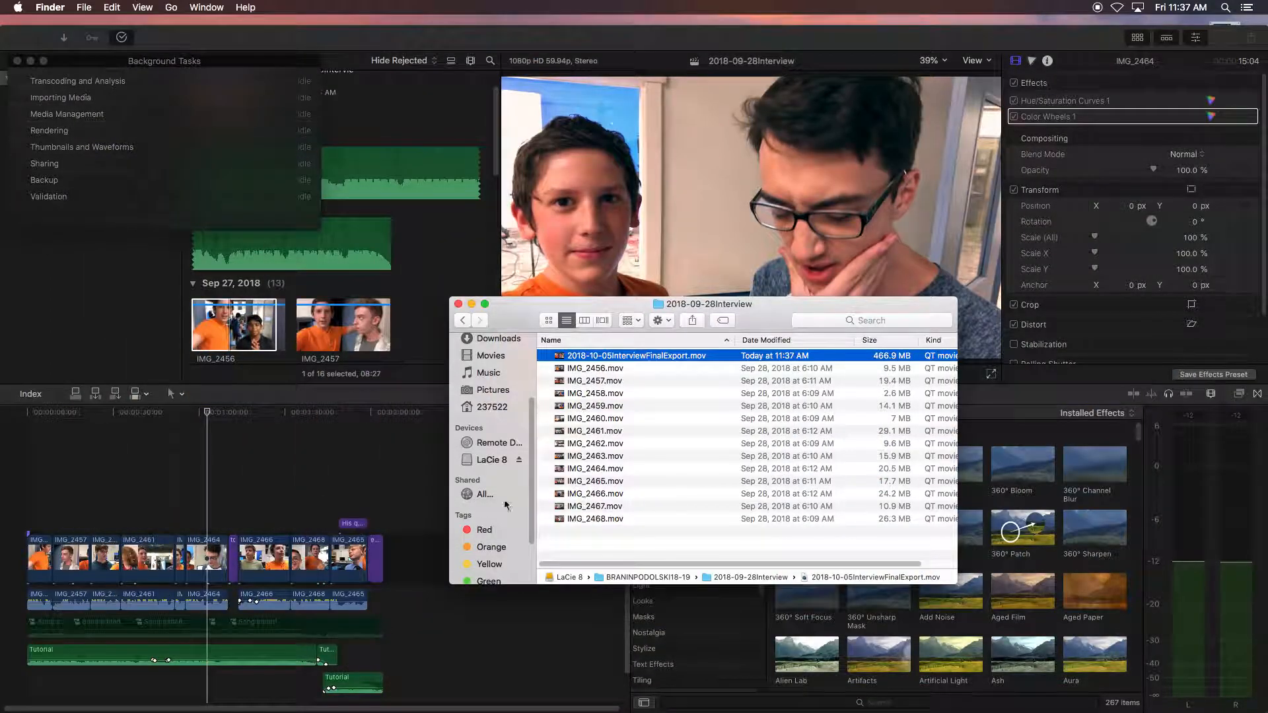
- Switch to Google Drive in Chrome and create a folder named CellPhoneInterviews inside the ShawneeTV18-19 P6 folder
click(565, 697)
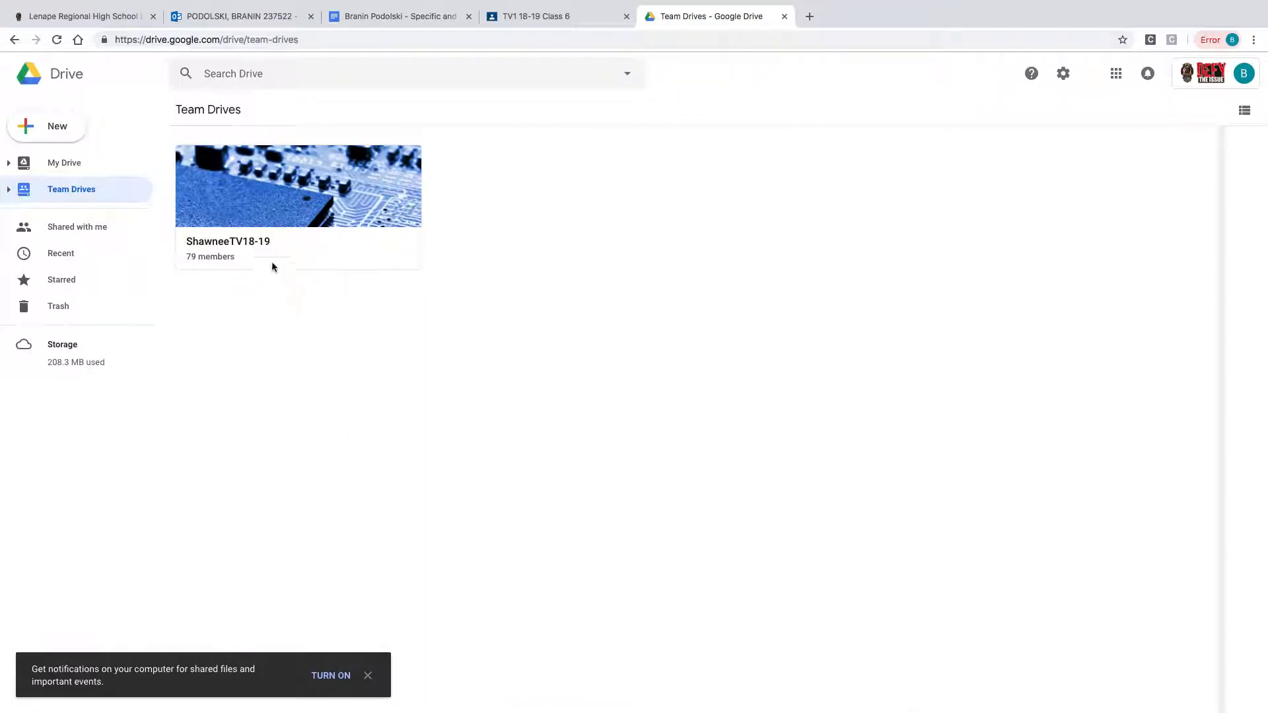
click(231, 240)
double_click(243, 240)
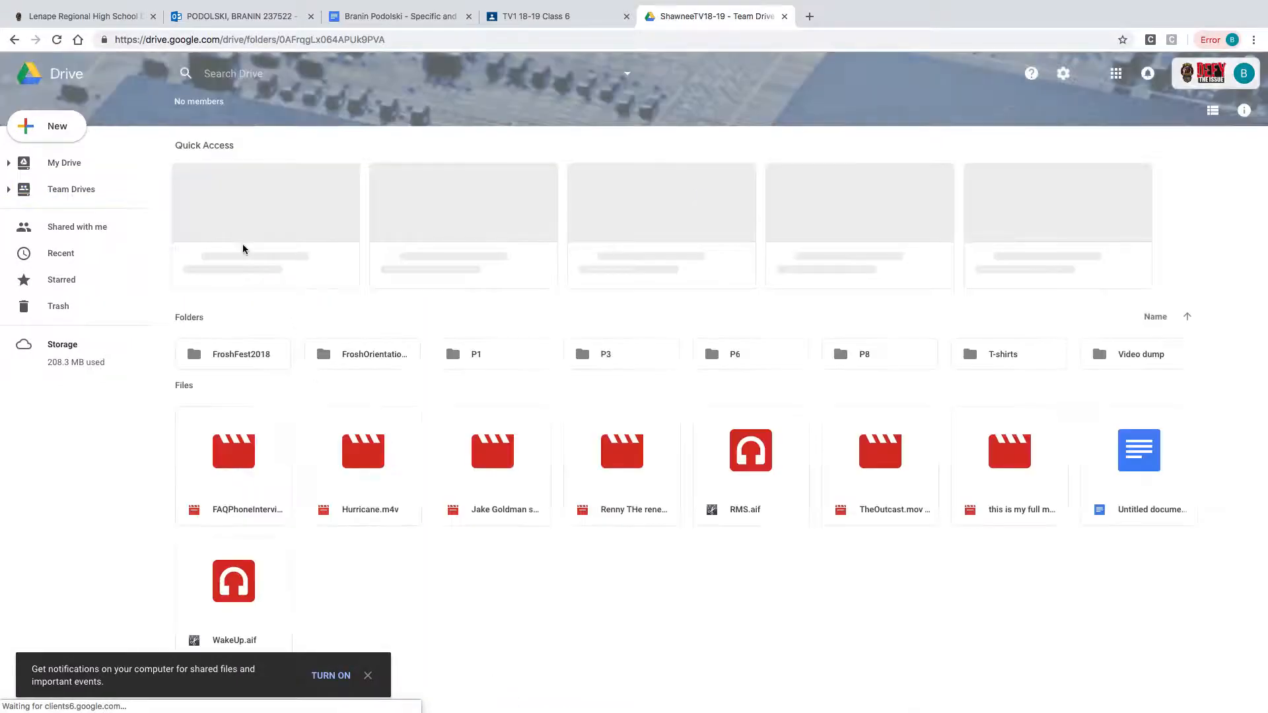
double_click(733, 357)
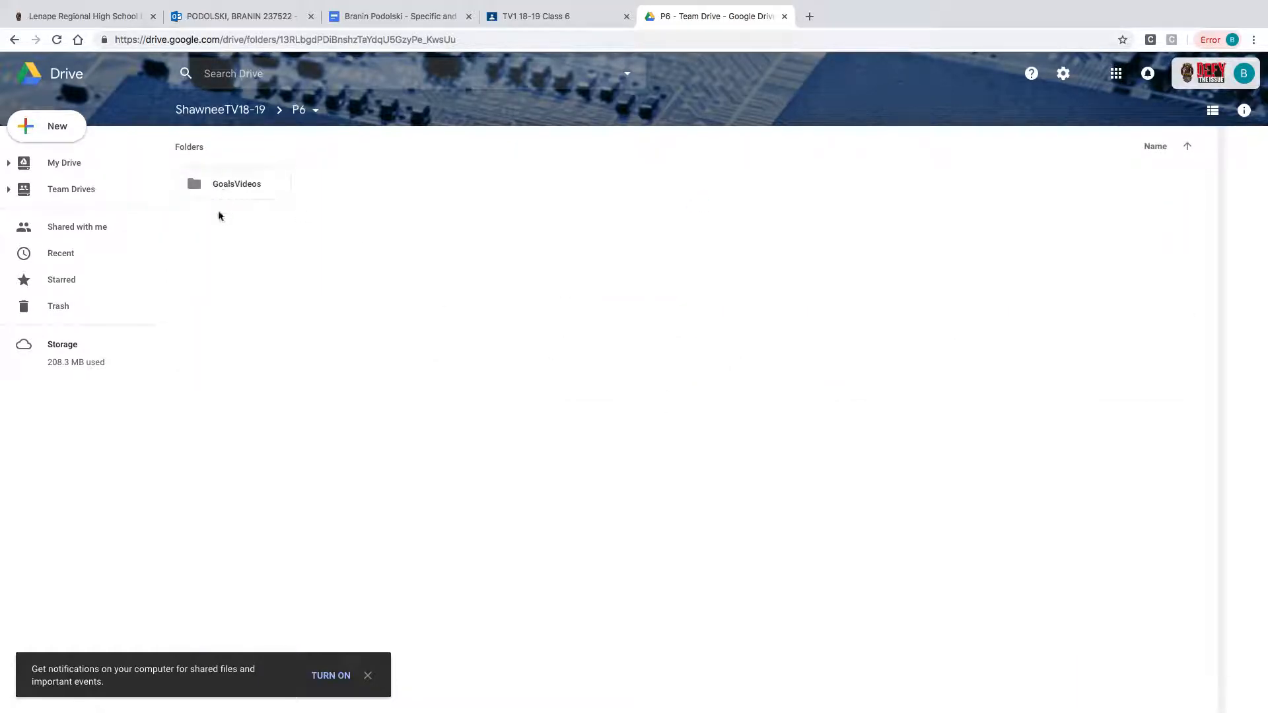
double_click(64, 130)
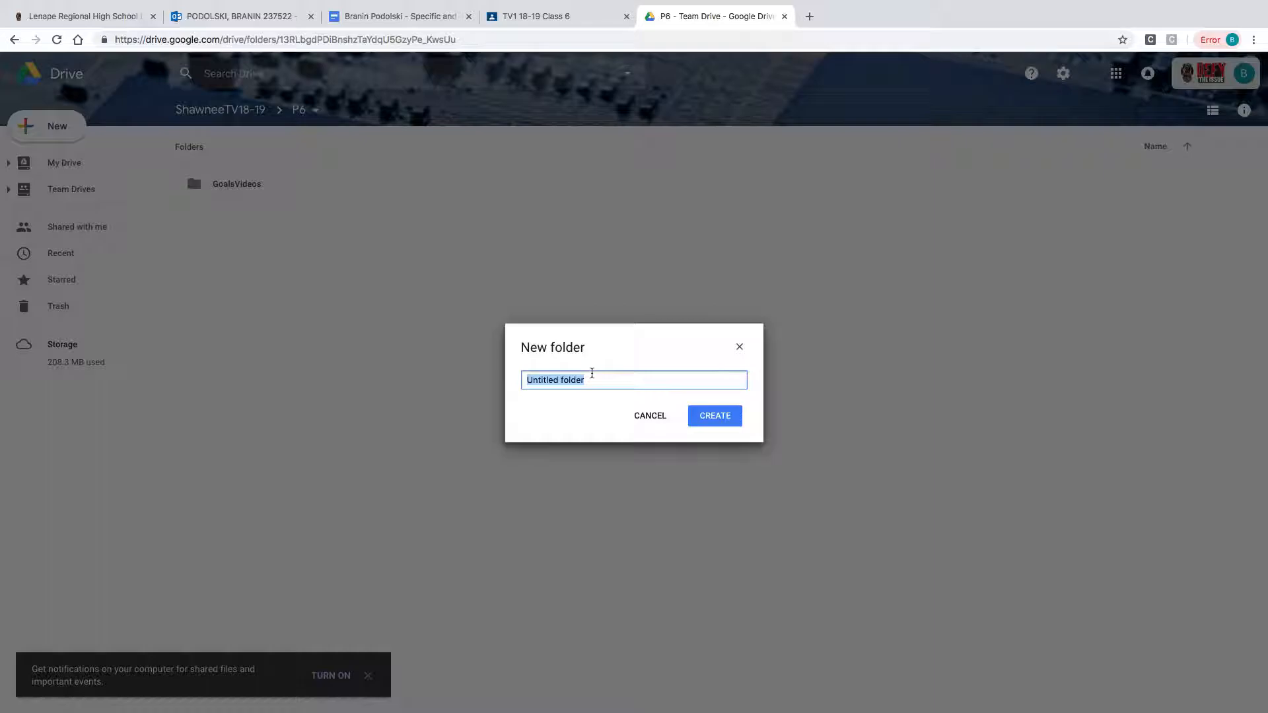
text(CellPhoneInterviews)
key(Return)
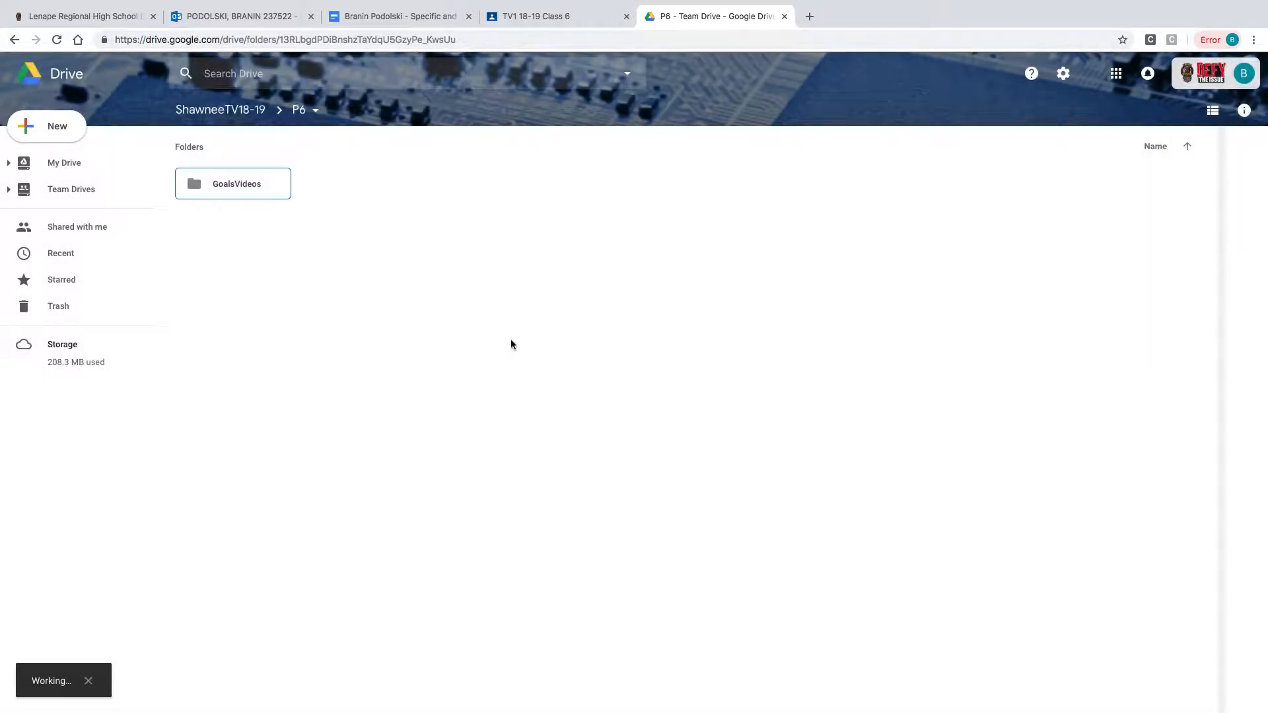
- Open the CellPhoneInterviews folder
double_click(256, 182)
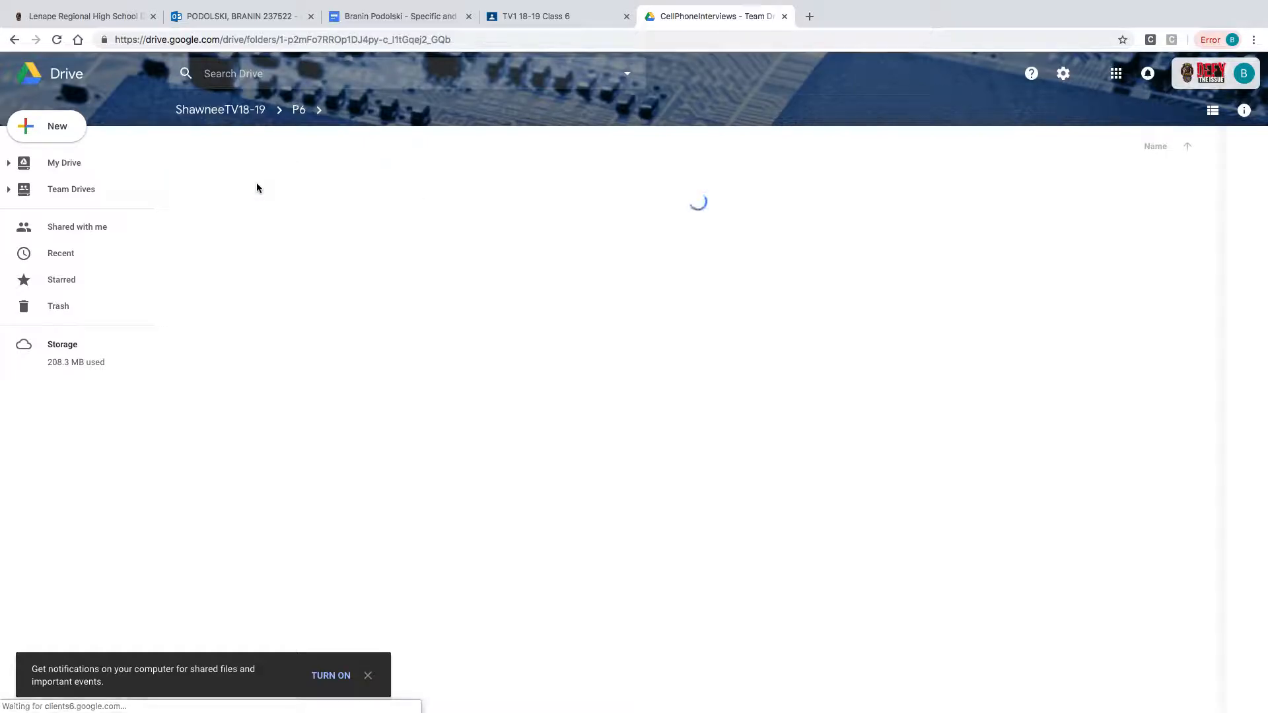
key(shift+f)
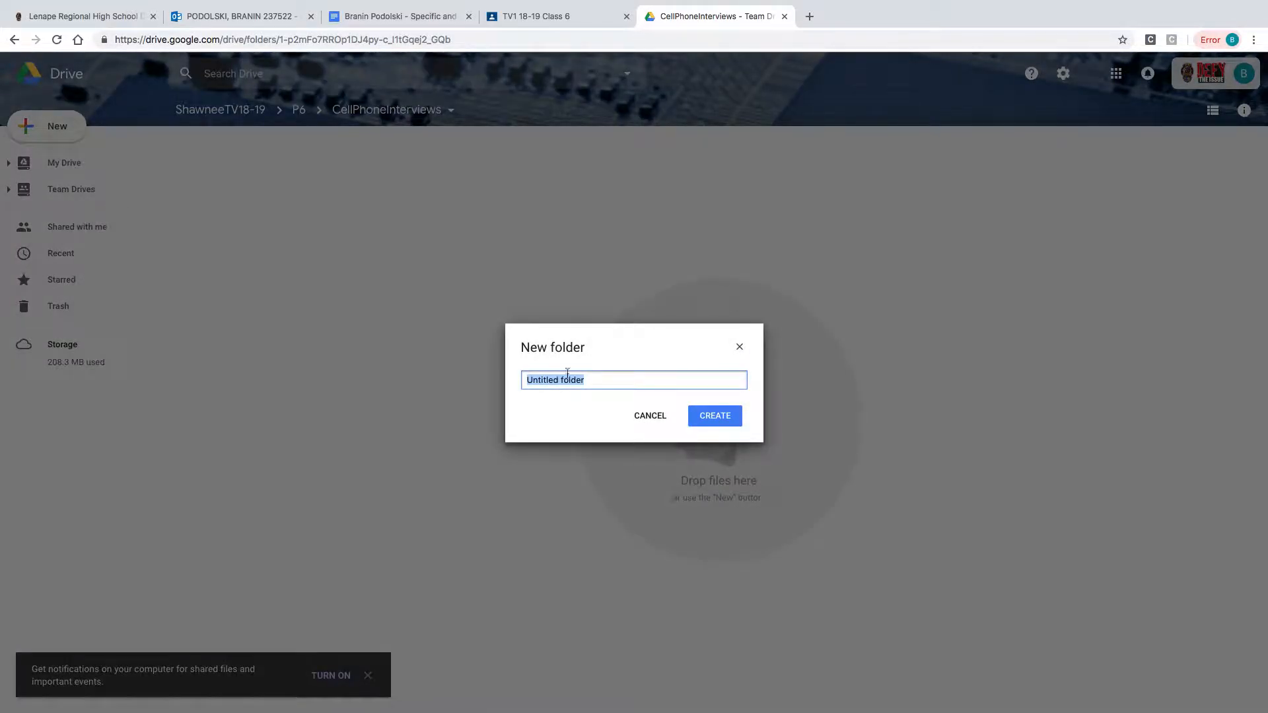
click(740, 348)
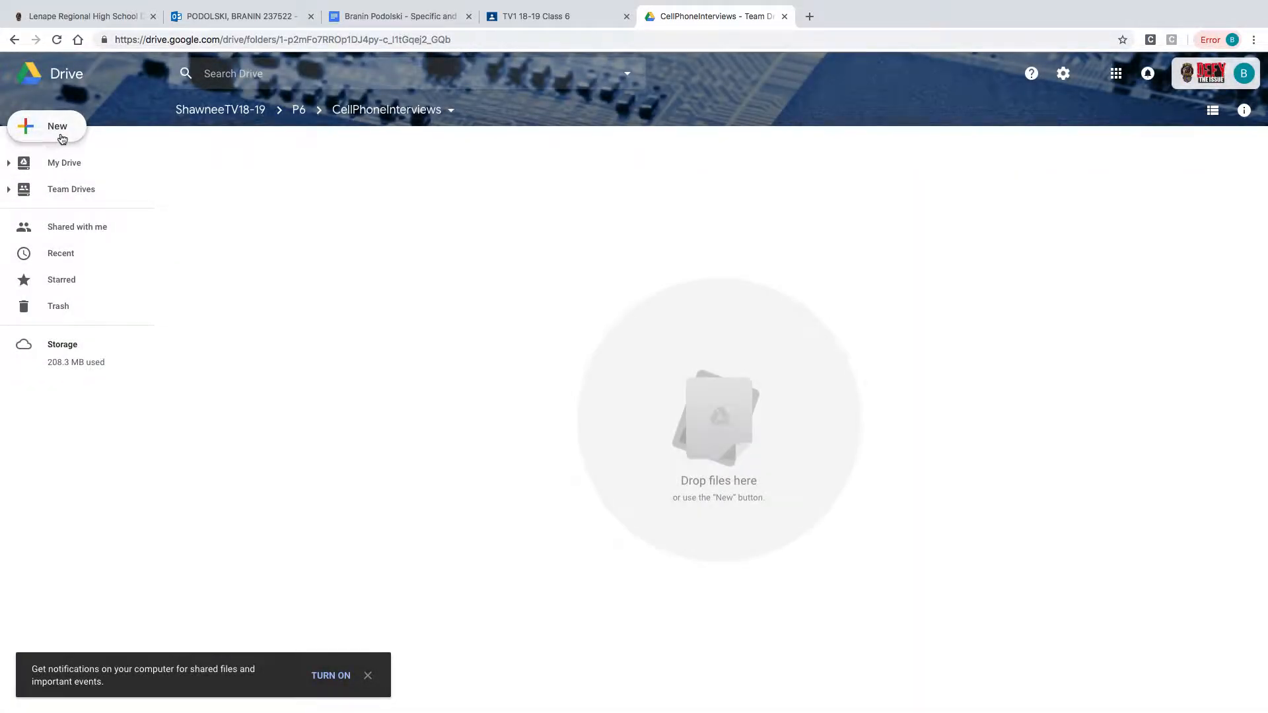
click(56, 131)
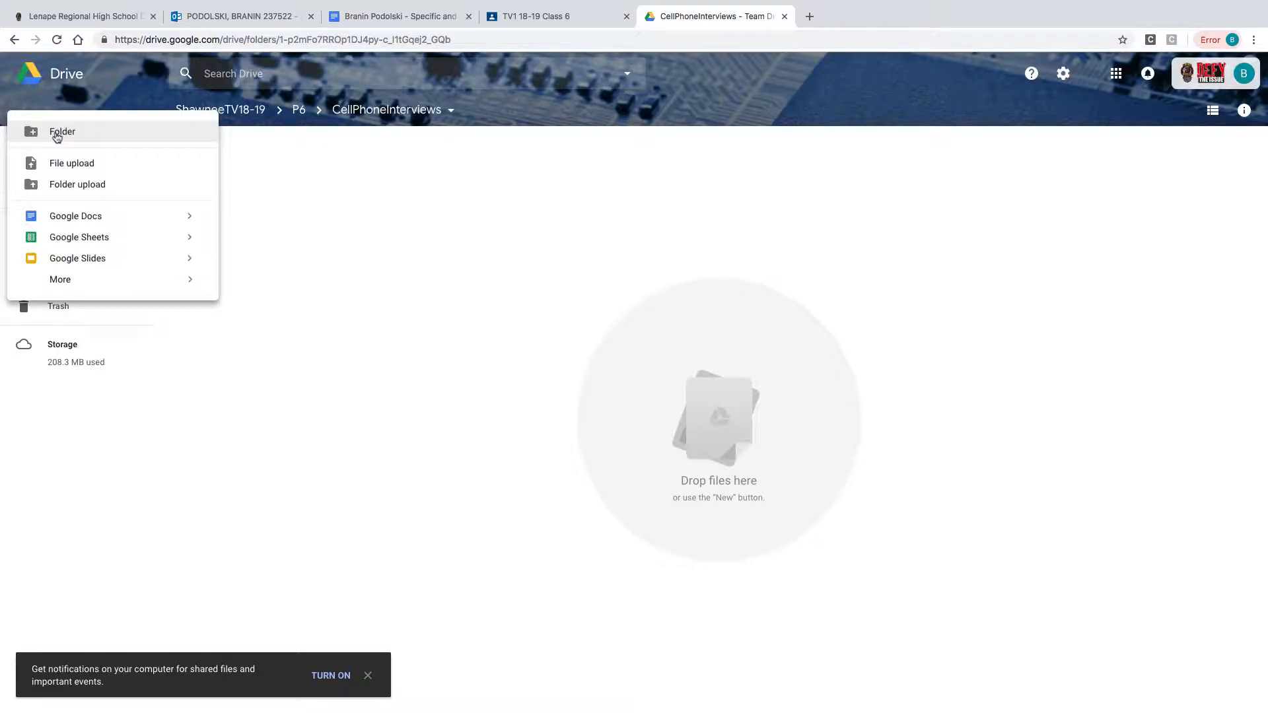
click(71, 163)
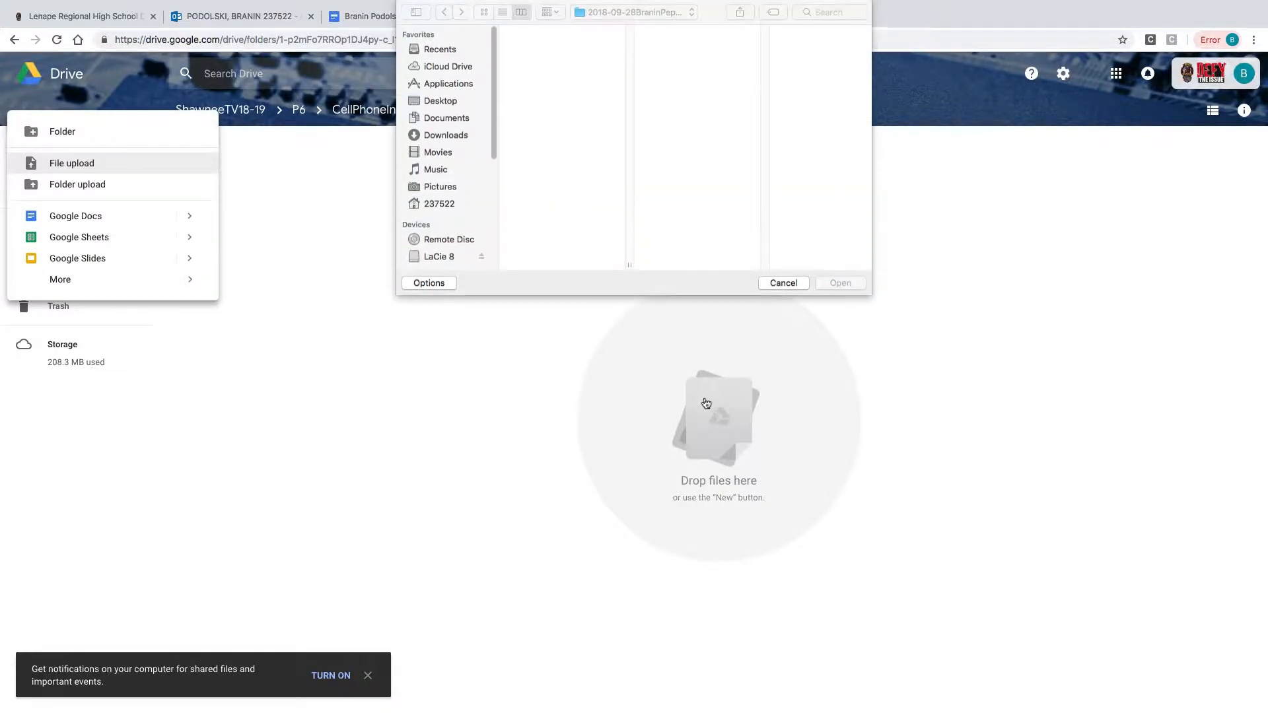
click(449, 259)
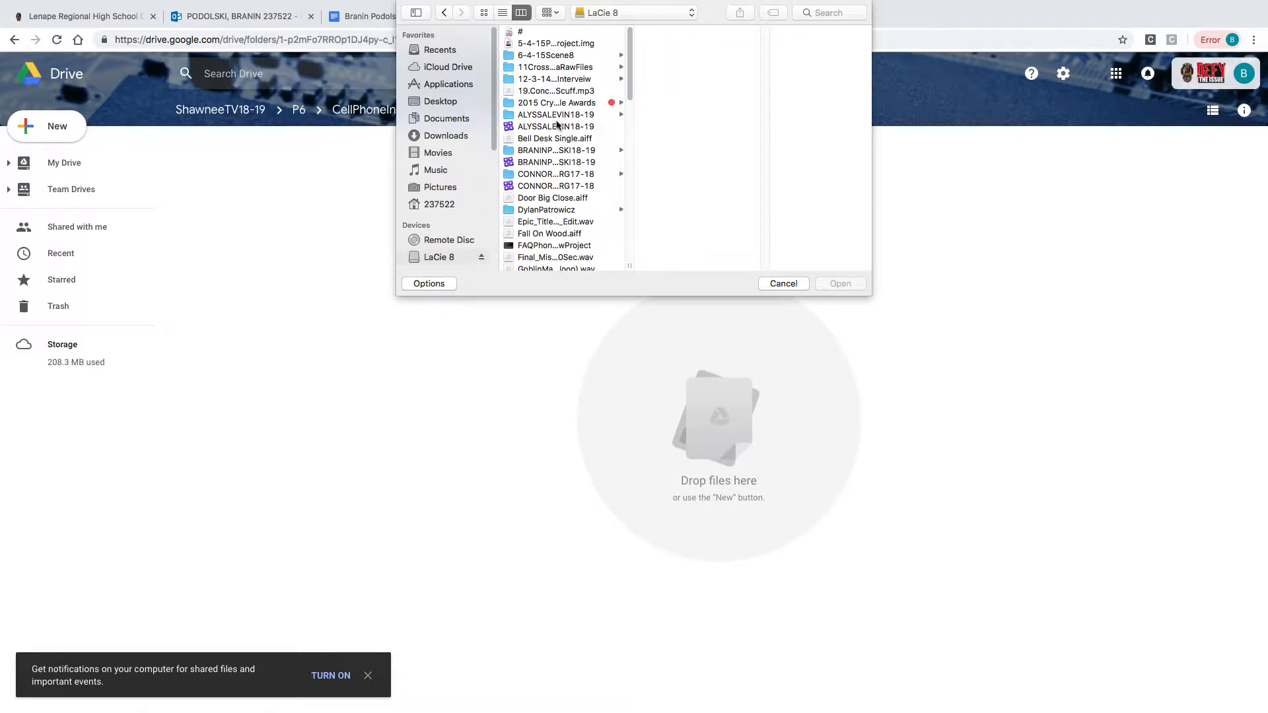
click(556, 151)
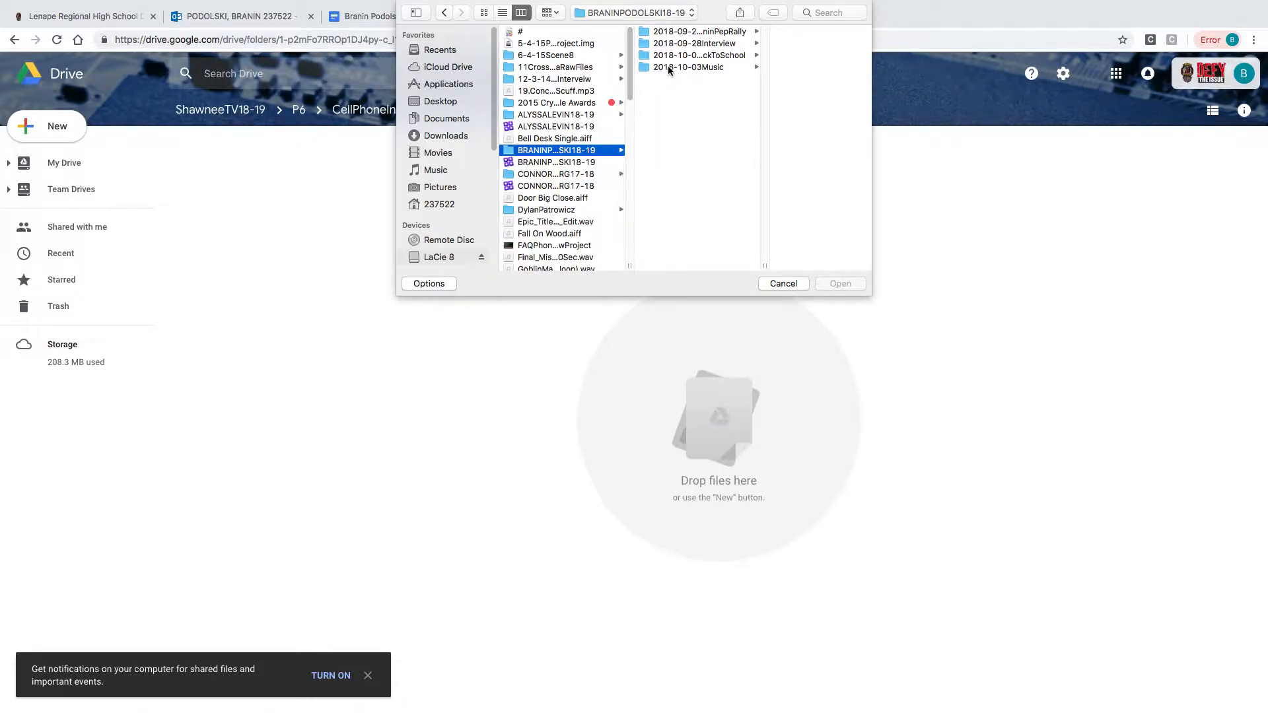
click(702, 41)
click(825, 32)
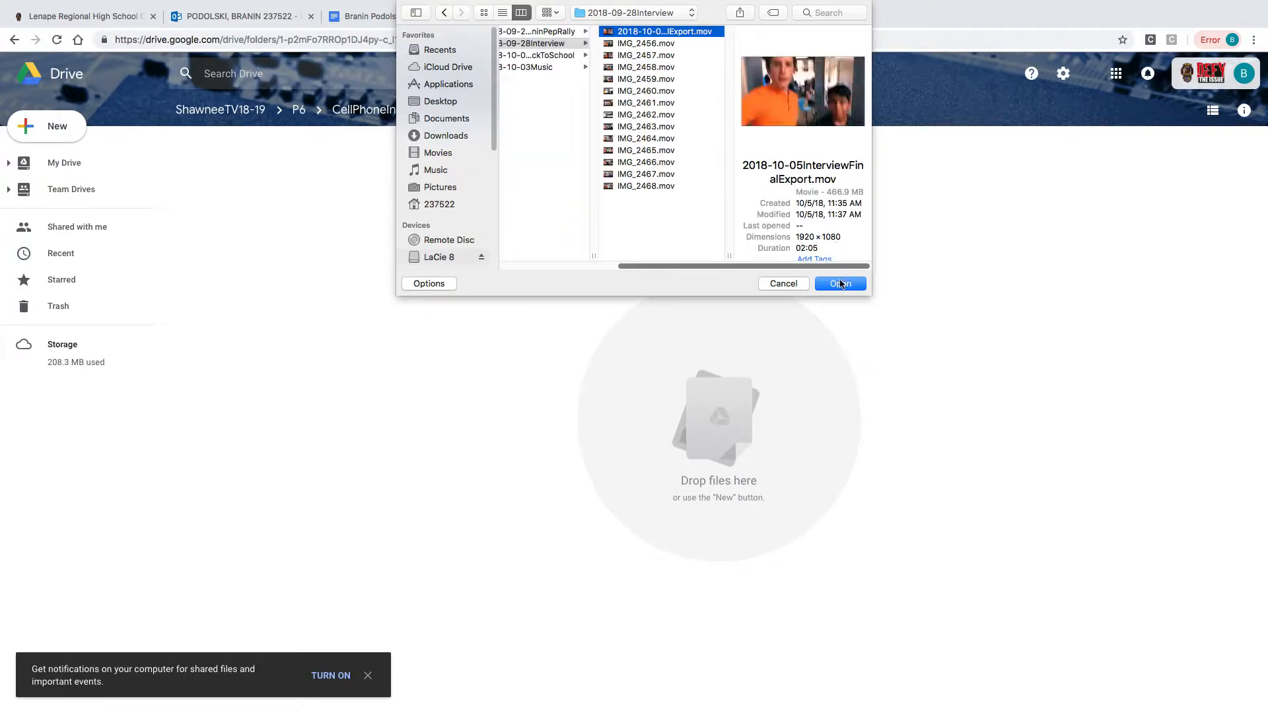
click(840, 283)
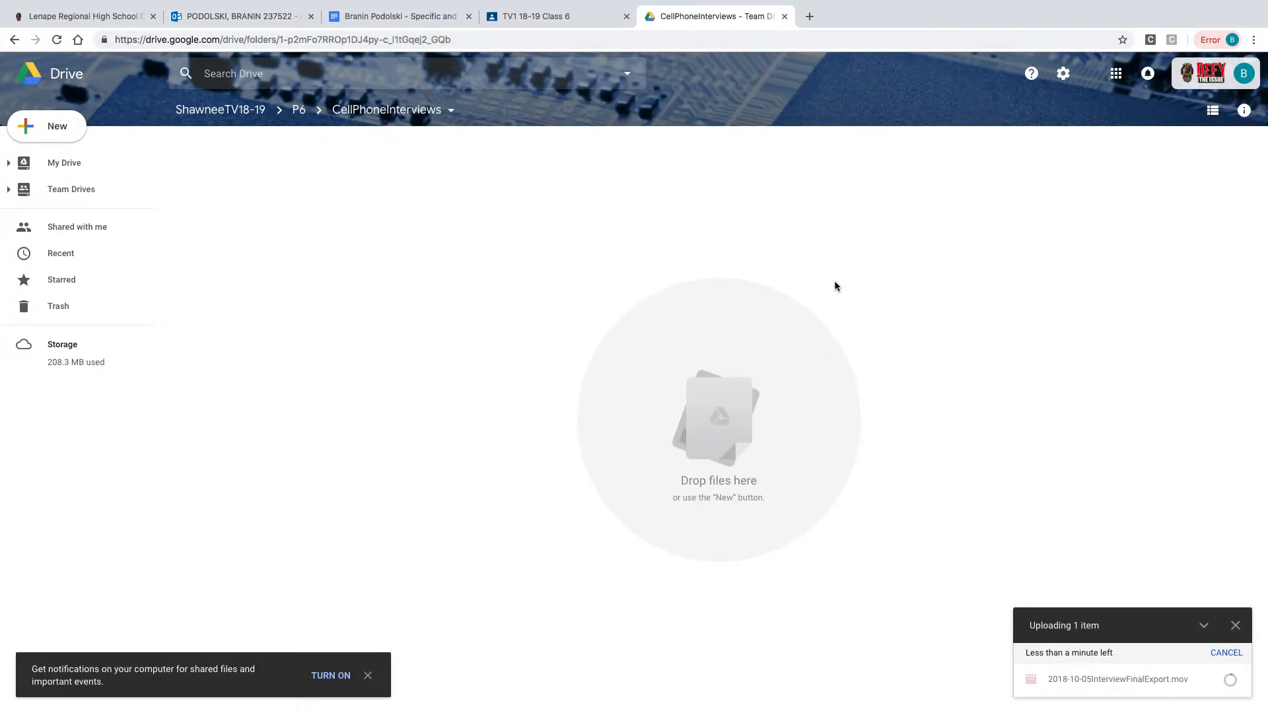